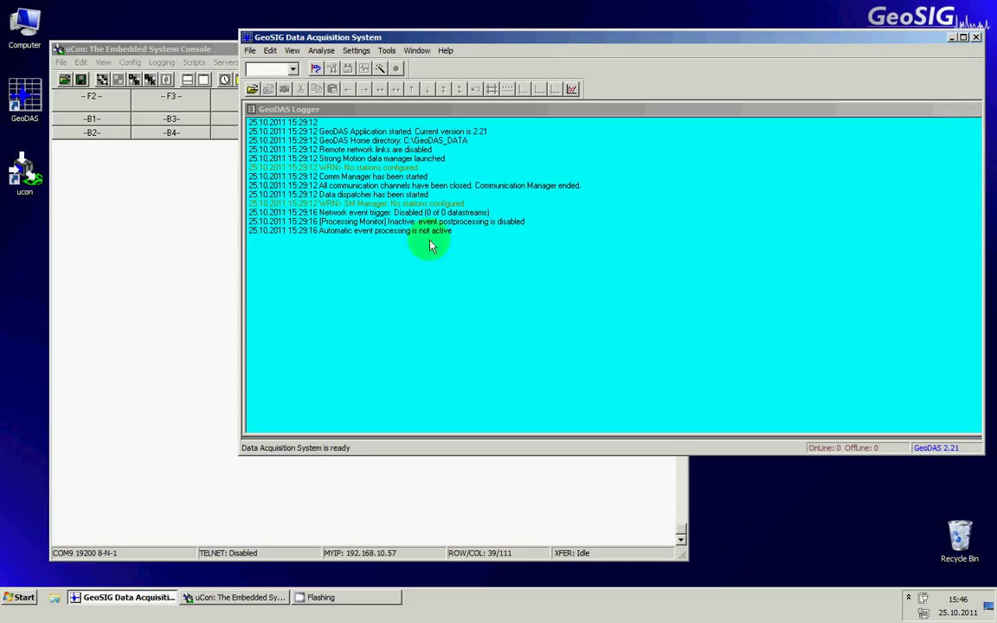
- Nudge the GeoDAS window aside and bring the uCon console to the front
left_click_drag(548, 41, 564, 43)
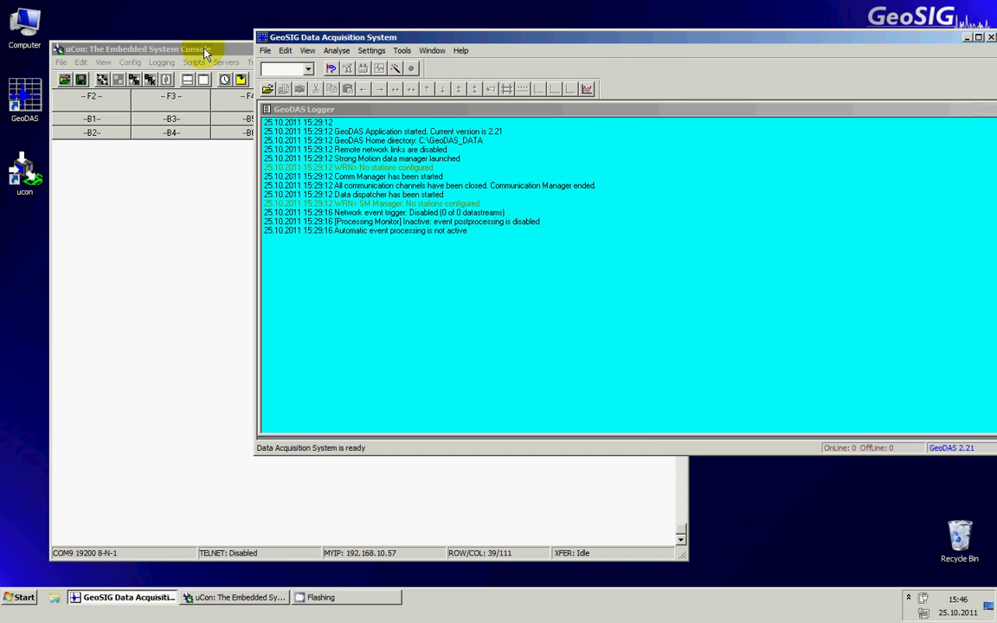
left_click_drag(200, 49, 205, 51)
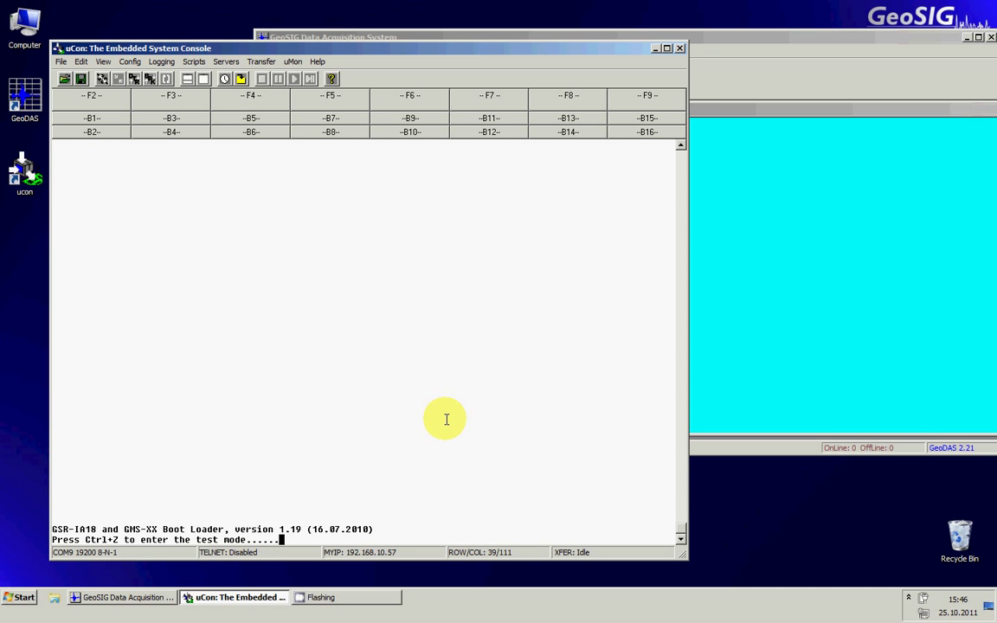
- Enter boot loader test mode with Ctrl+Z to list the full Bootloader Menu
key("ctrl+z")
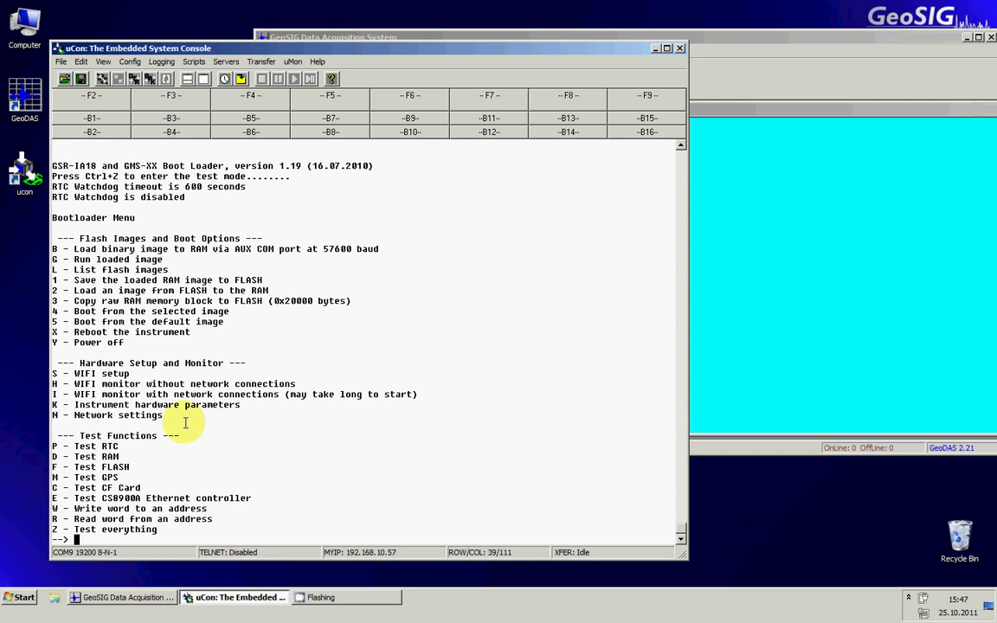
- Step through Network Settings (n), keeping static IP, telnet, recovery server IP and port unchanged
type("n")
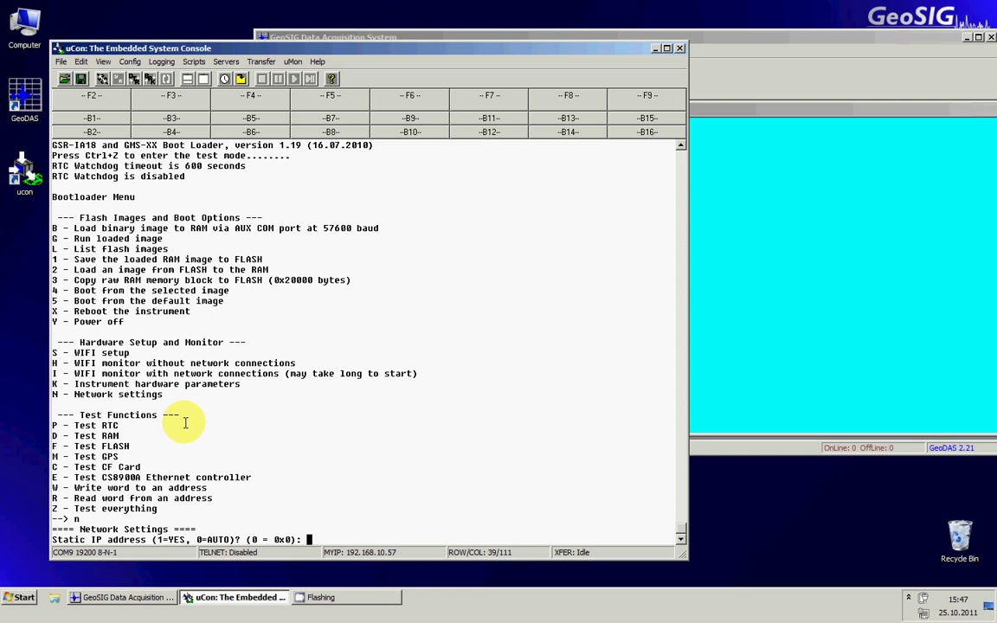
key("Return")
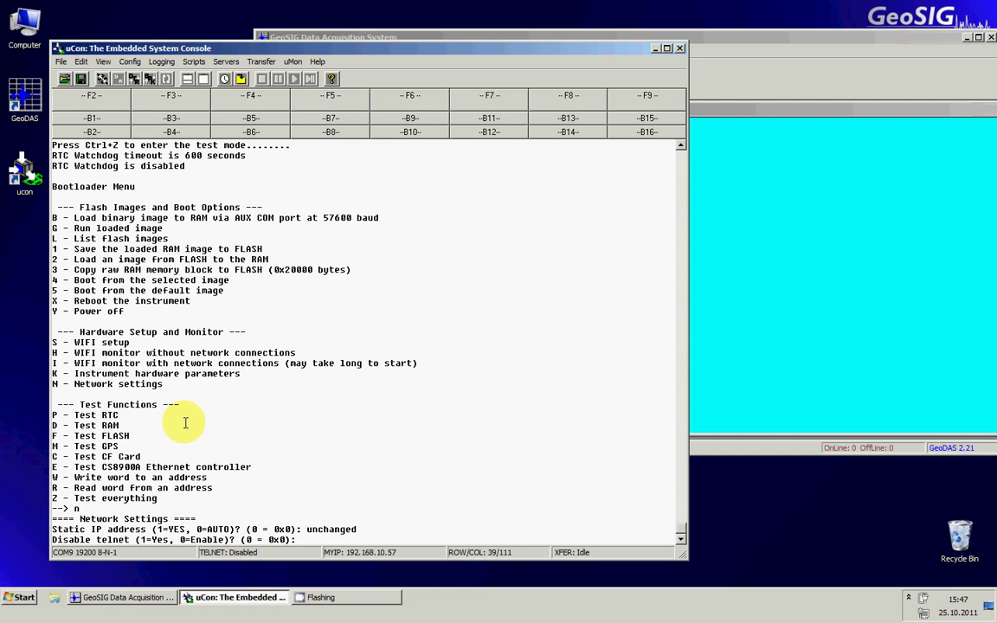
key("Return")
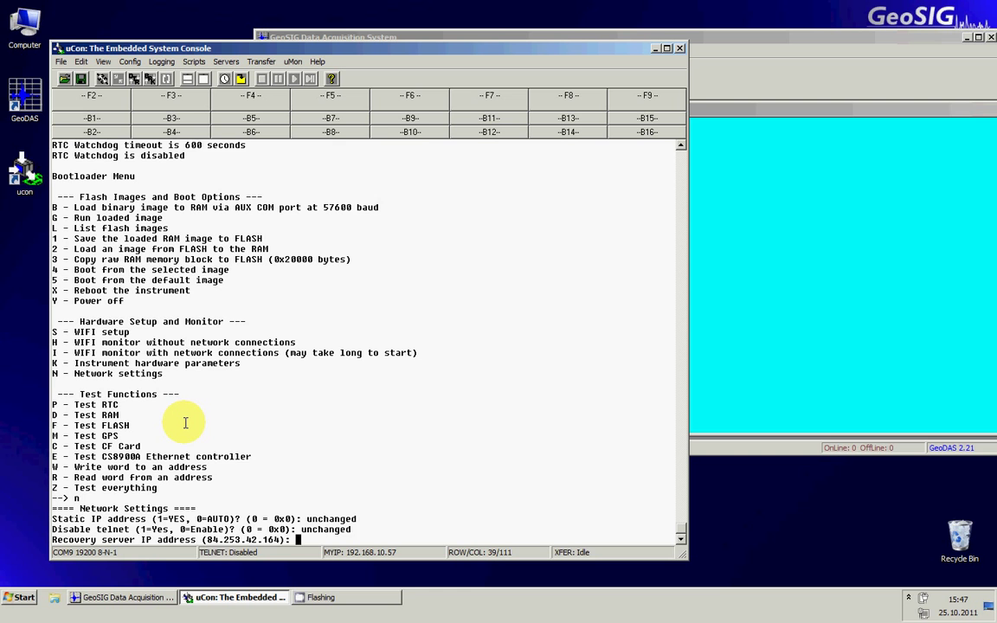
key("Return")
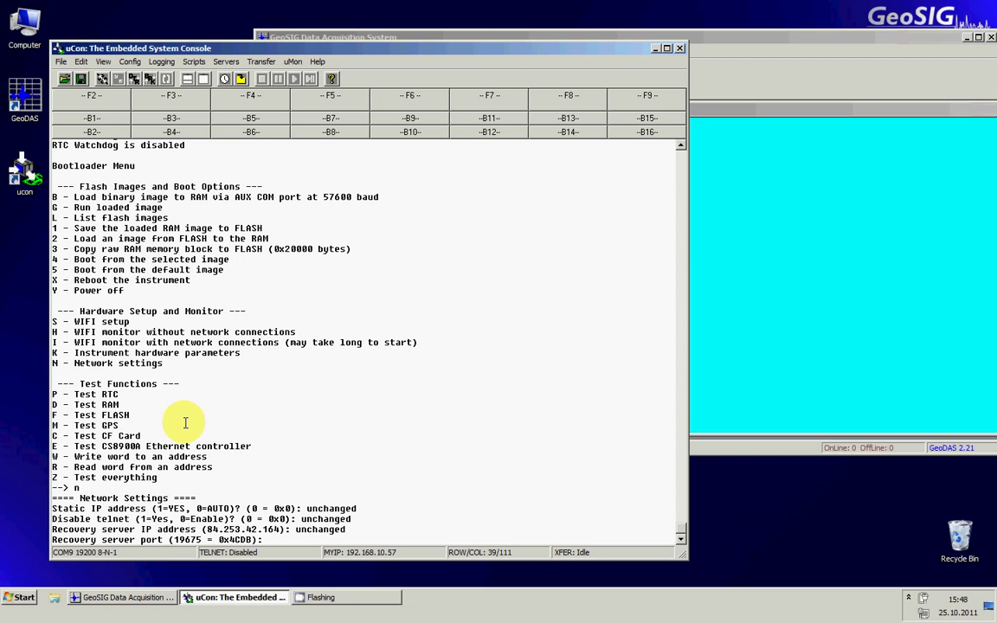
key("Return")
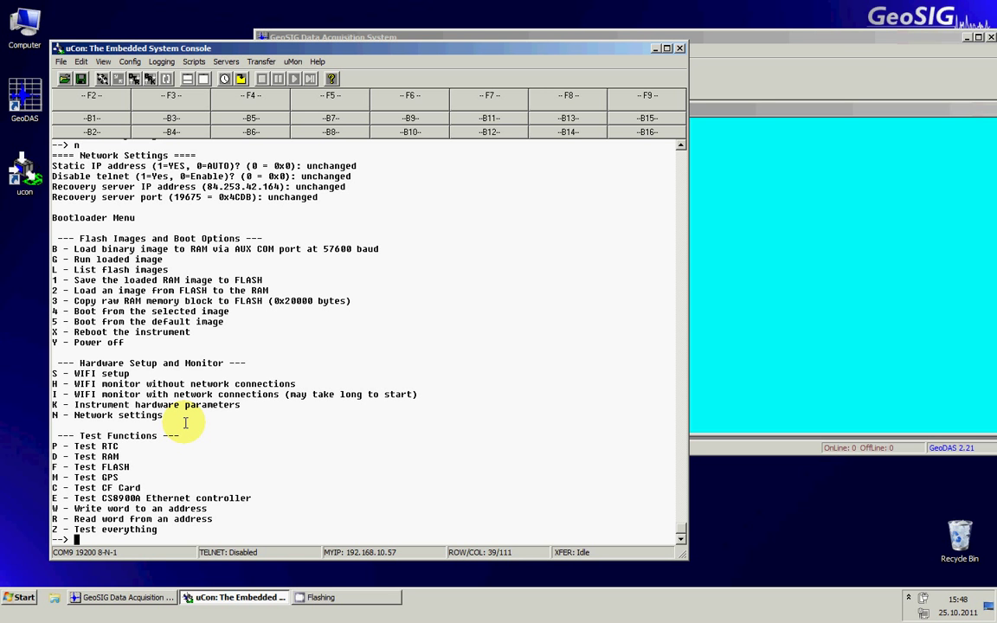
- Open WiFi setup (s) and choose the WLAN section (4)
left_click(133, 375)
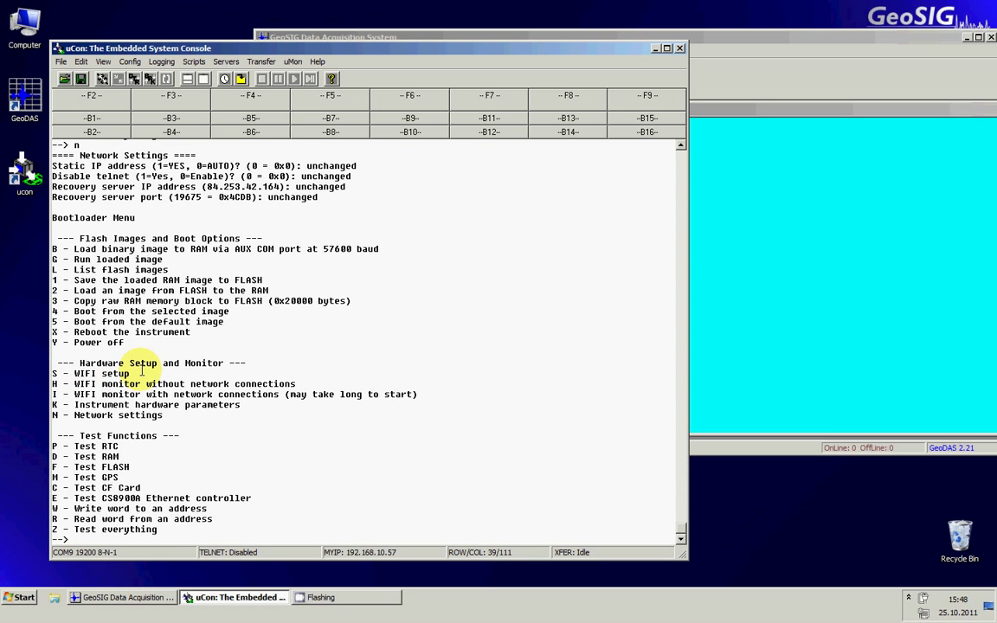
type("s")
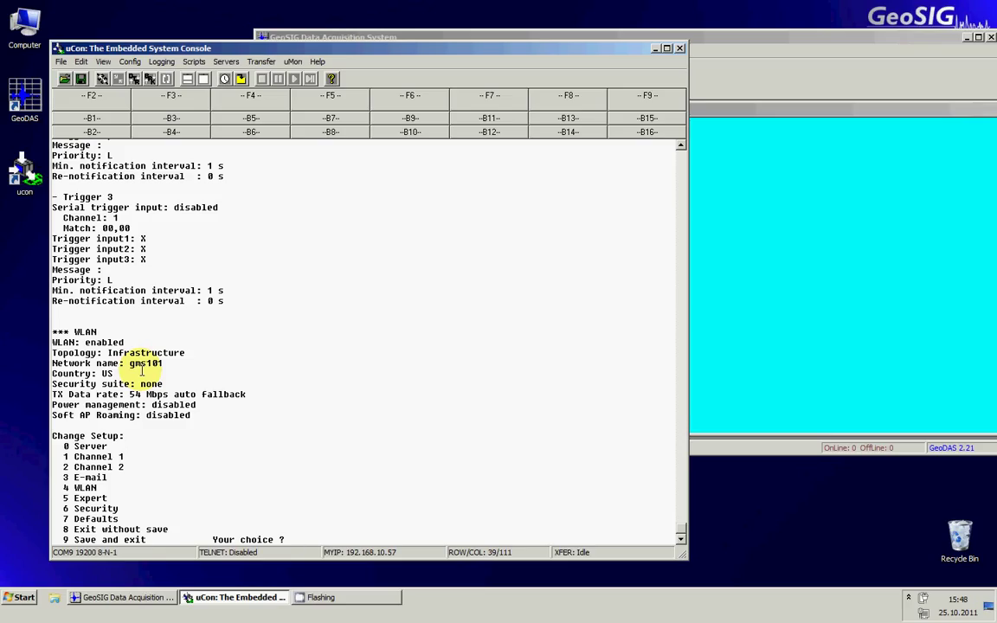
type("4")
key("Return")
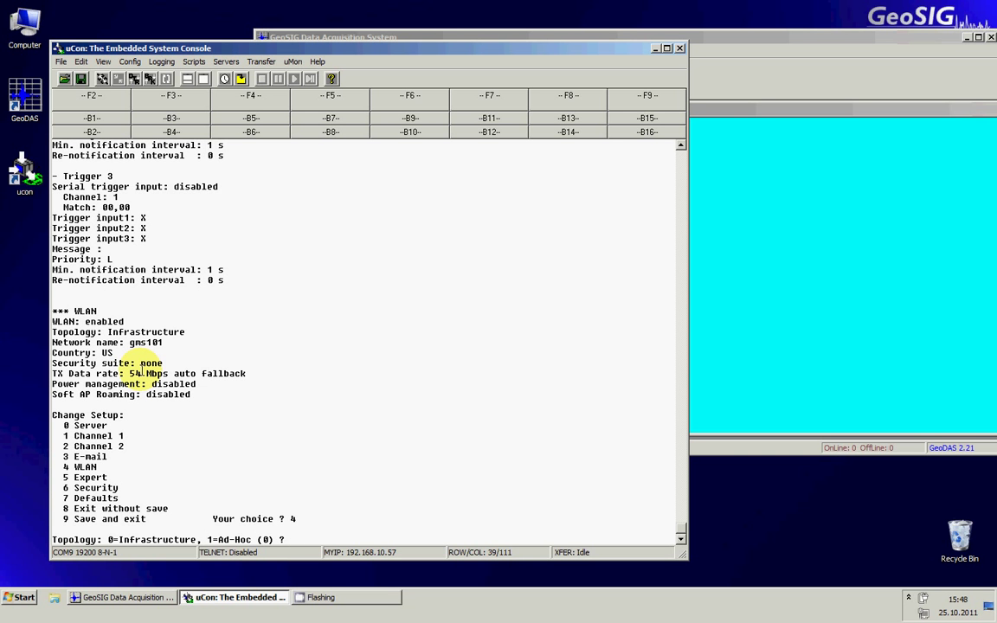
- Keep Infrastructure, network gms101, no security, 54 Mbps auto fallback, Soft AP roaming off; store with 9
key("Return")
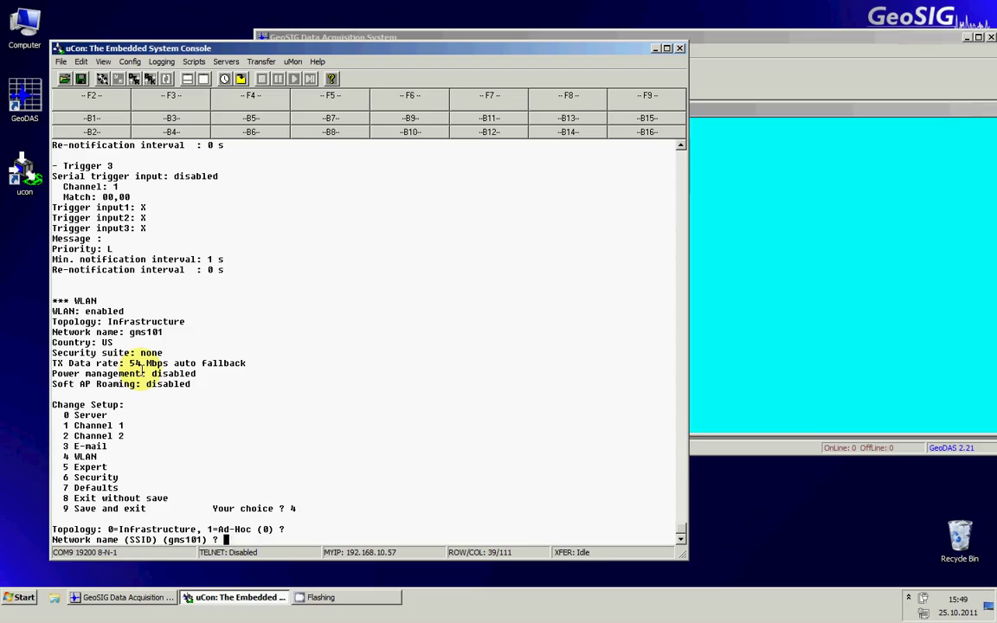
key("Return")
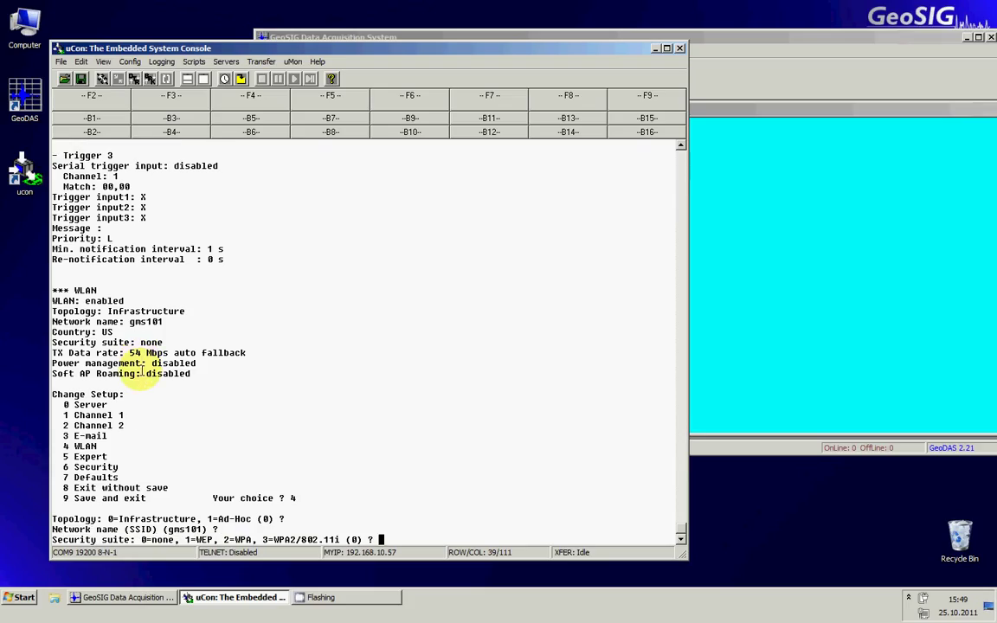
key("Return")
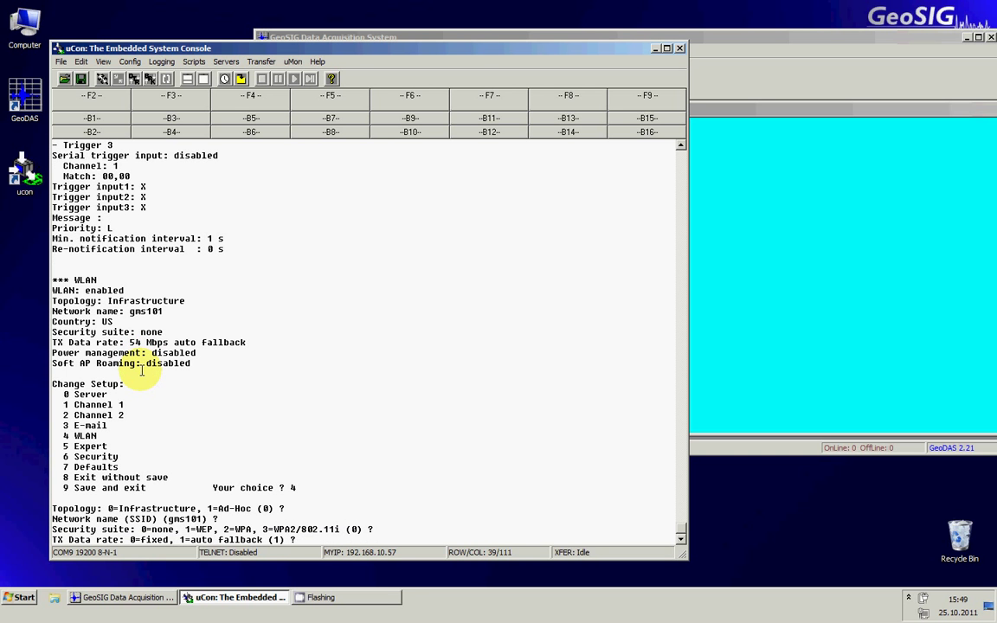
key("Return")
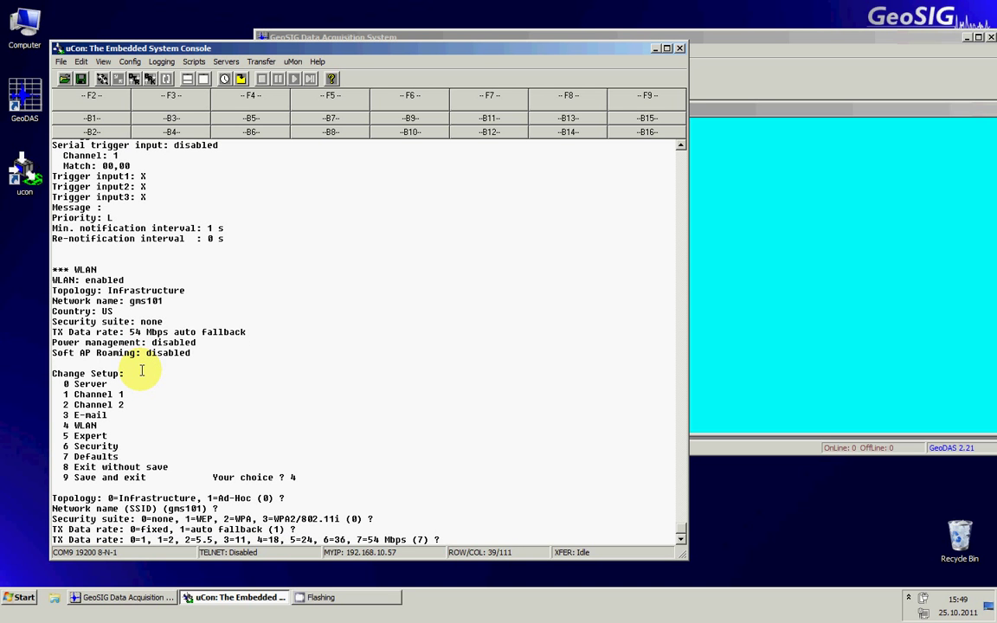
key("Return")
key("Return")
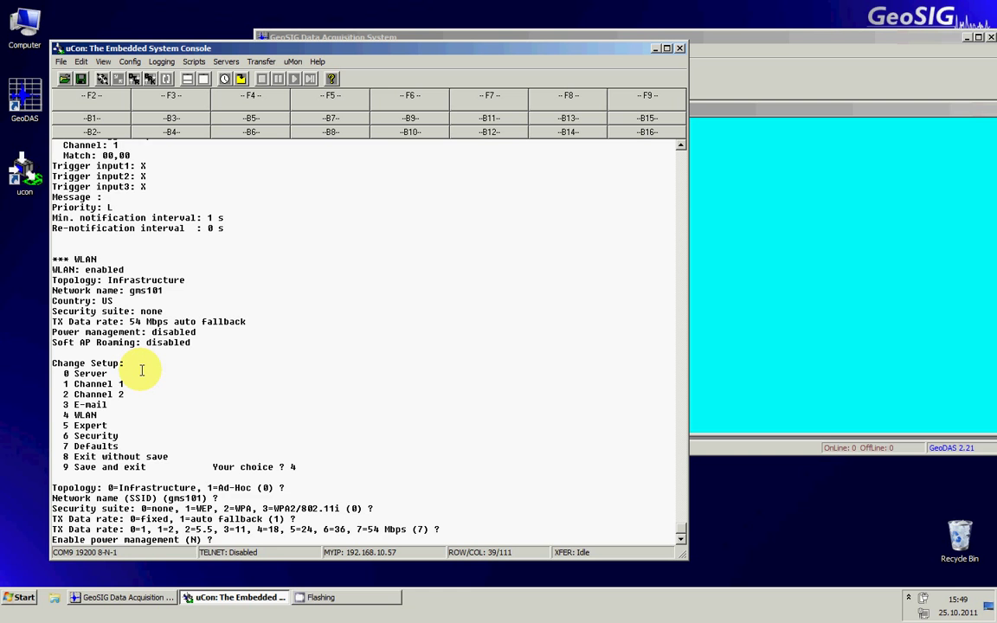
key("Return")
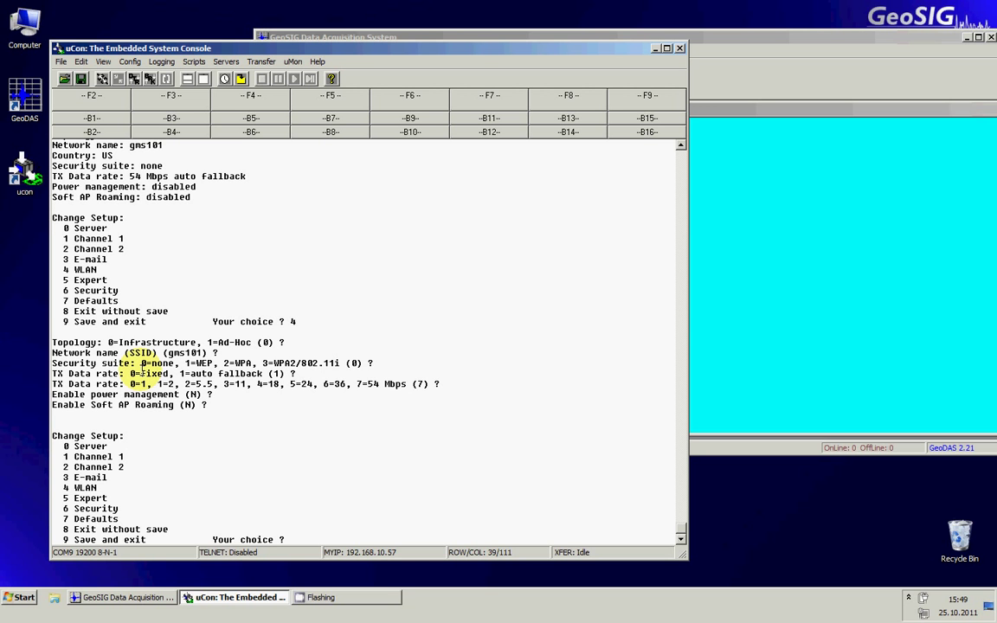
type("9")
key("Return")
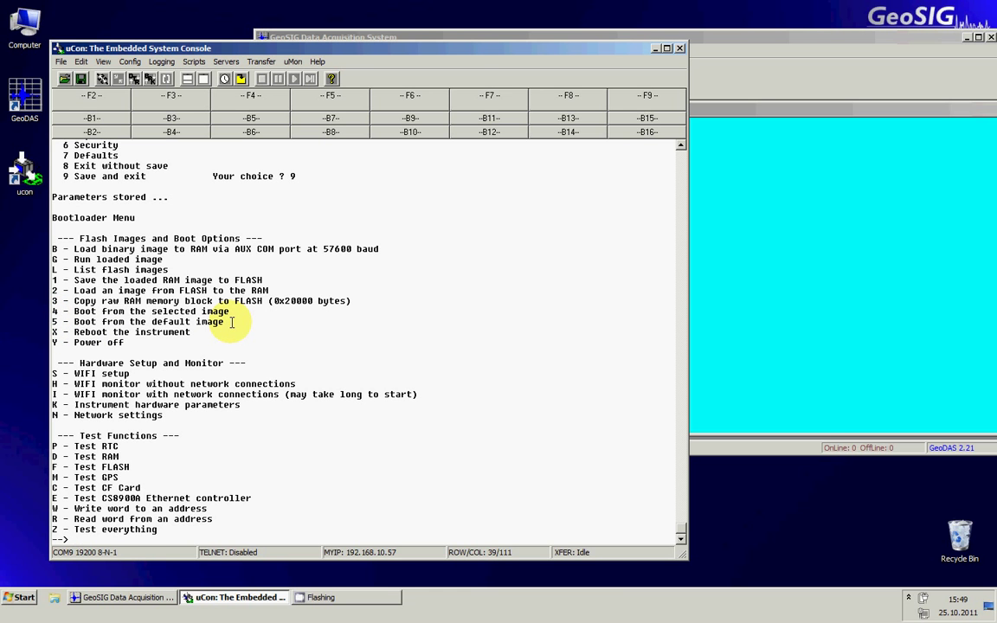
- Boot the default image (option 5), starting firmware 20.00.83 at IP 192.168.10.39
type("5")
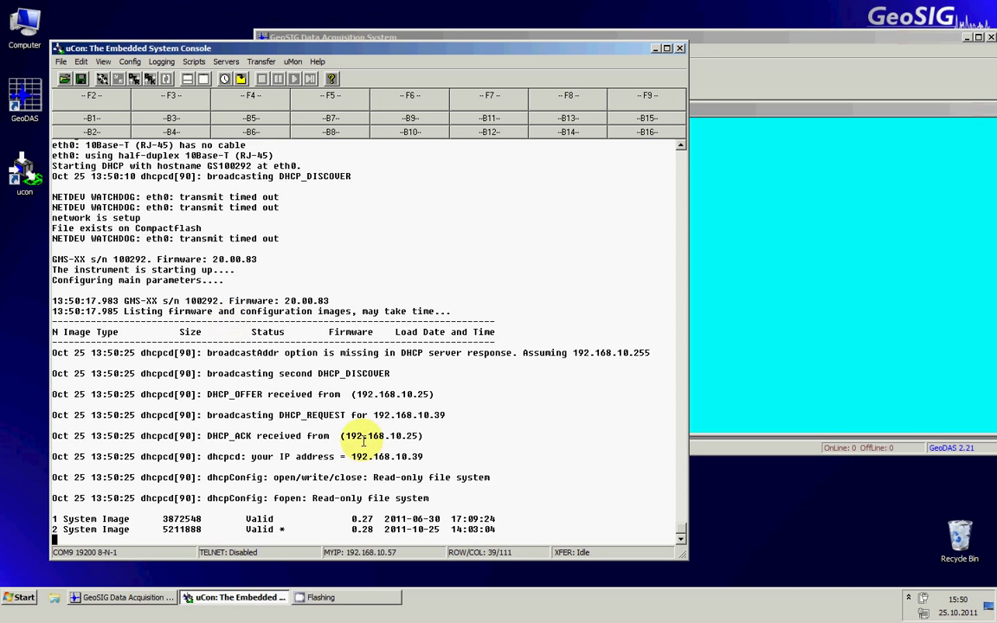
- Wait in the console until GMS-XX reports configured and running and uploads its ringbuffer to 84.253.42.164
left_click(396, 353)
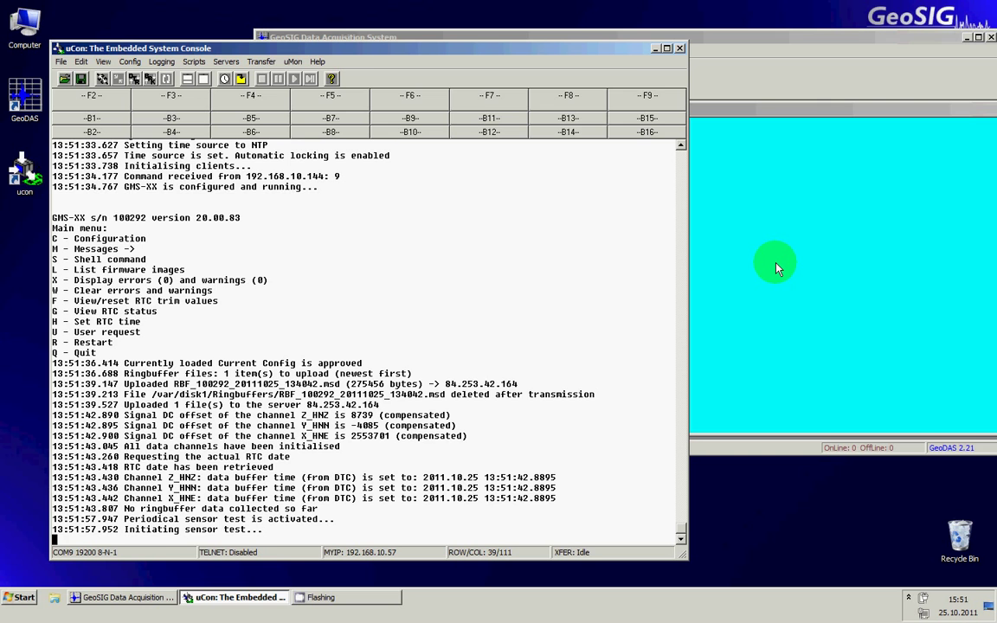
- Open Settings > Configure Stations in GeoDAS and position the Configuring Stations dialog
left_click(788, 282)
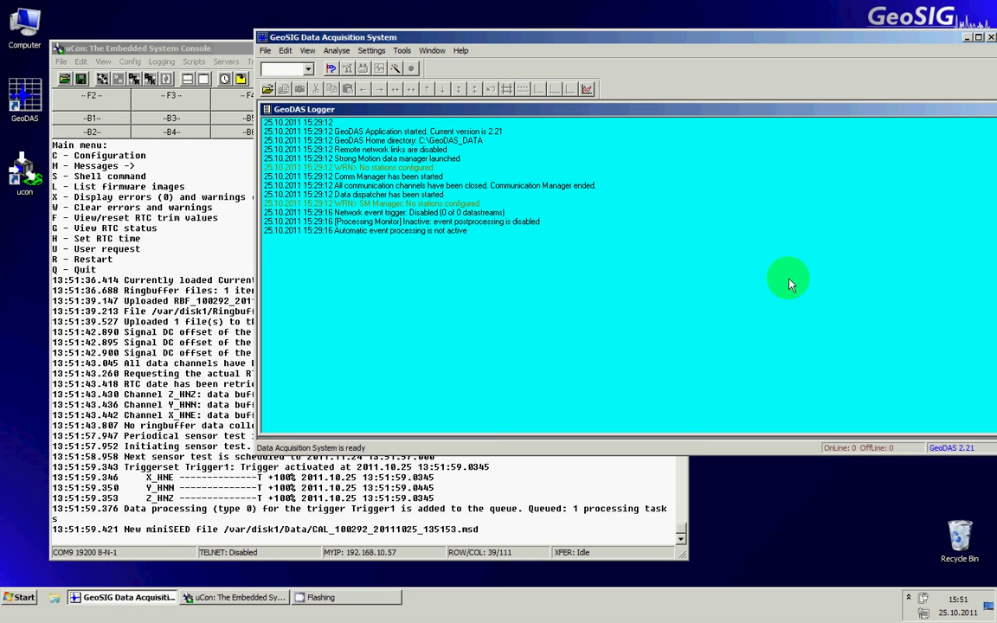
left_click(374, 54)
left_click(396, 66)
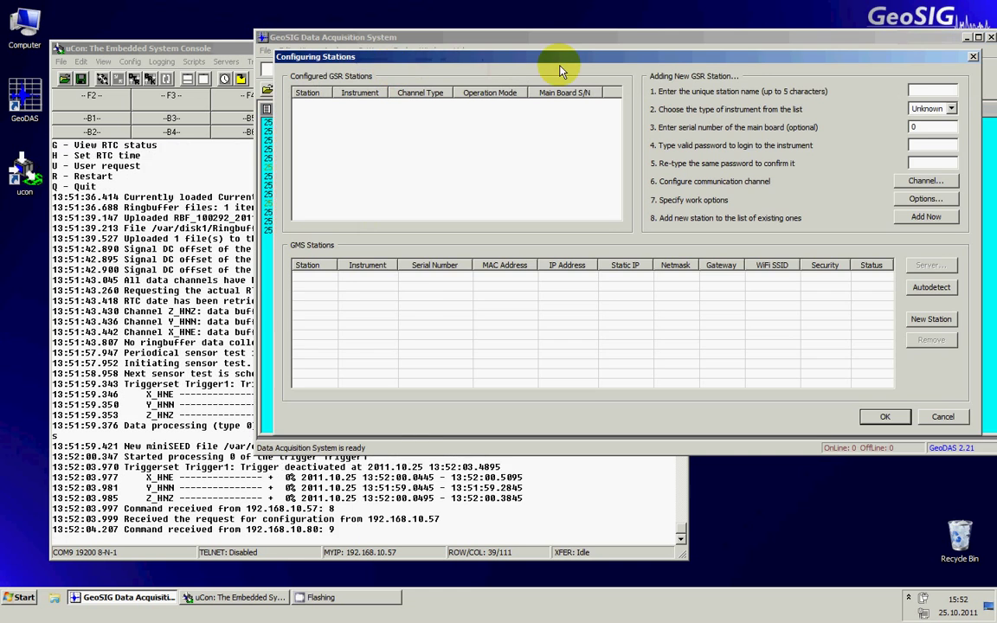
left_click_drag(549, 69, 534, 71)
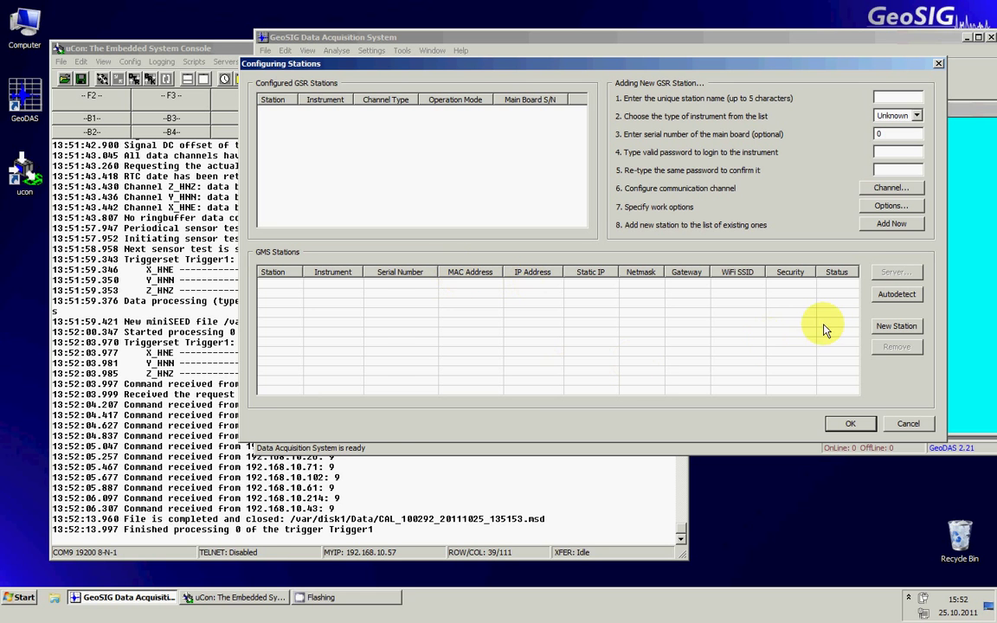
left_click(896, 294)
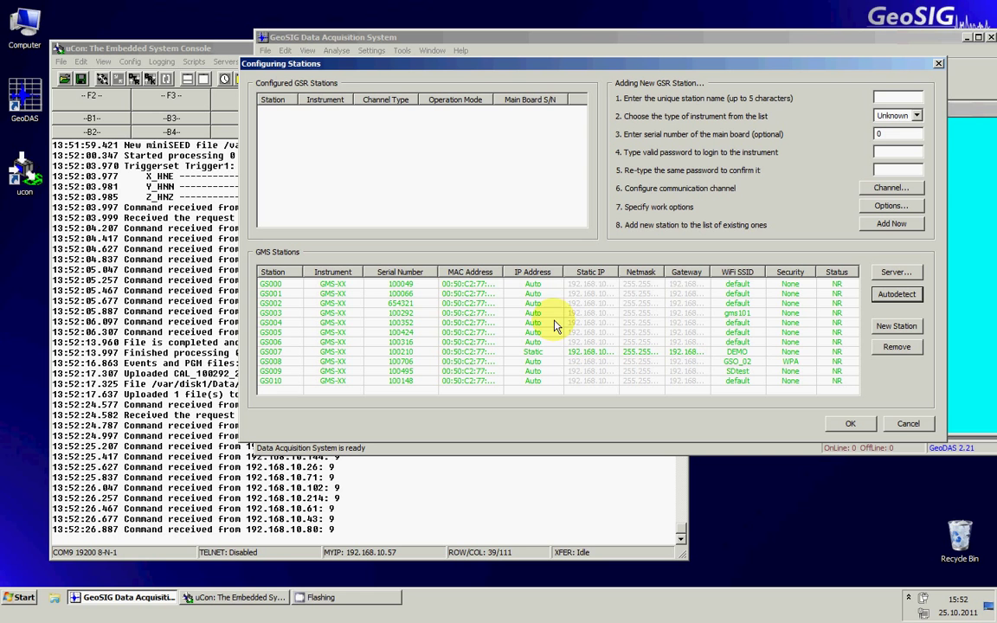
left_click(357, 287)
- Remove GMS stations GS000–GS002 and GS005 onward, leaving only GS003 (serial 100292)
left_click(400, 312)
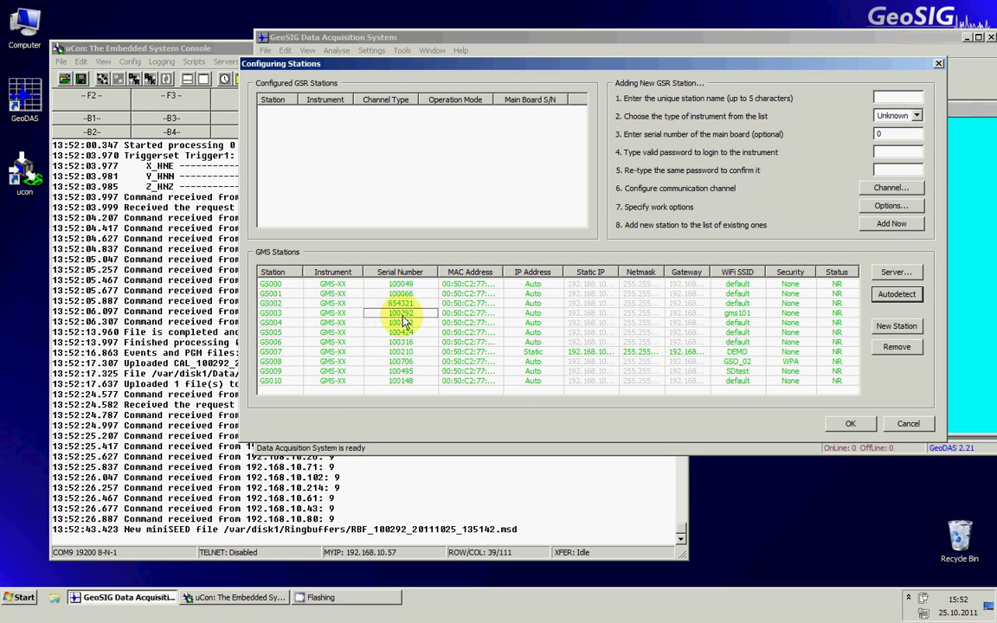
left_click(897, 346)
left_click(450, 294)
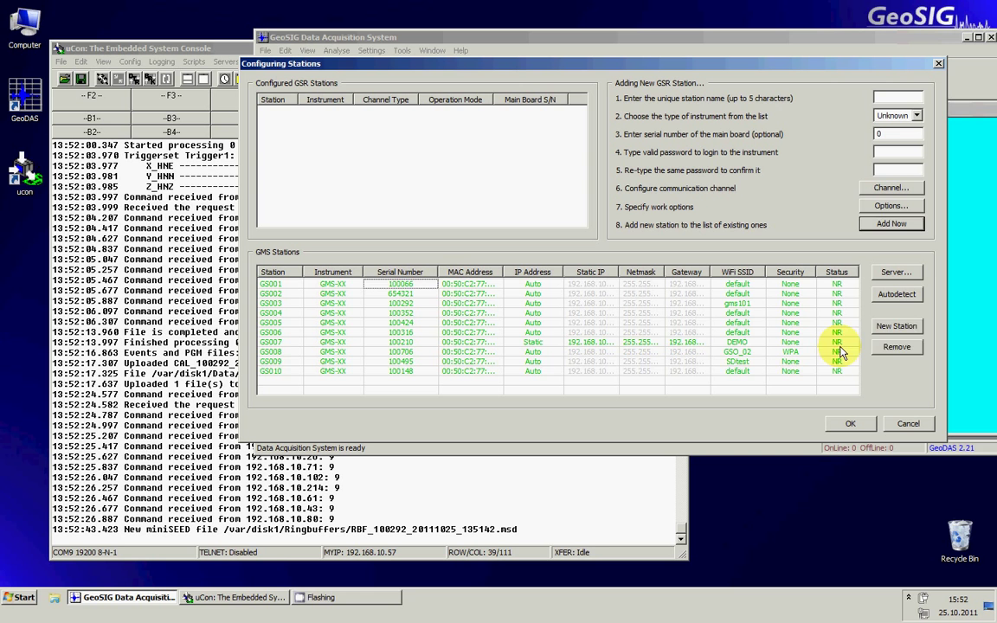
left_click(891, 348)
left_click(889, 351)
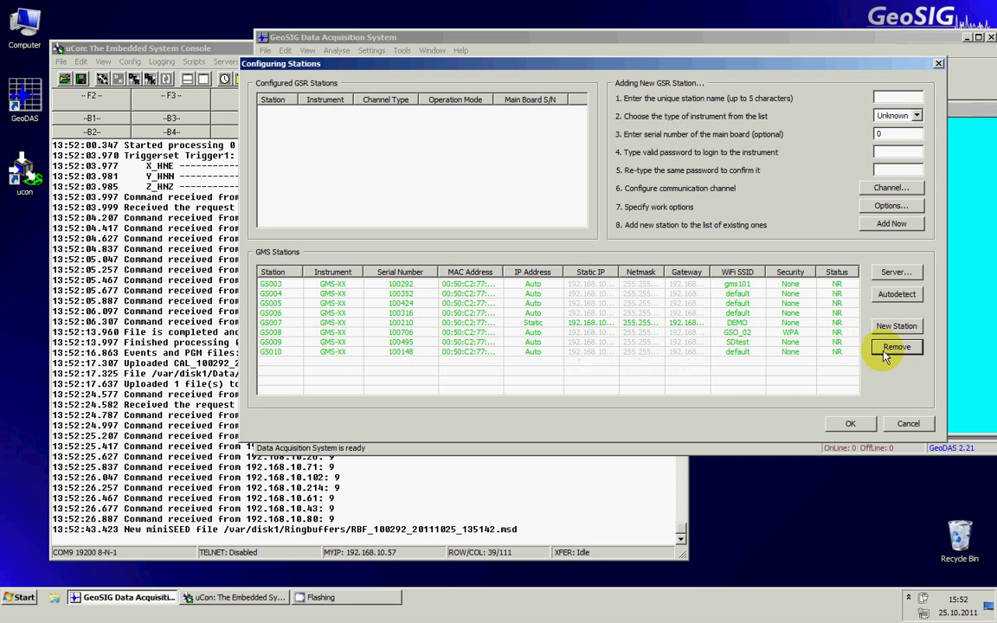
left_click(437, 302)
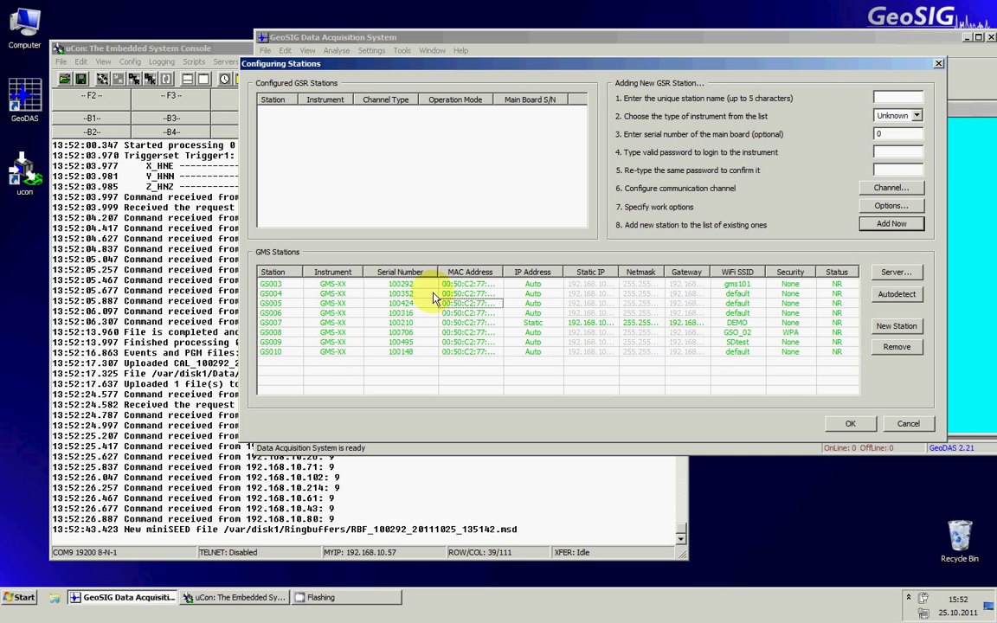
left_click(897, 348)
left_click(896, 349)
left_click(897, 349)
left_click(897, 349)
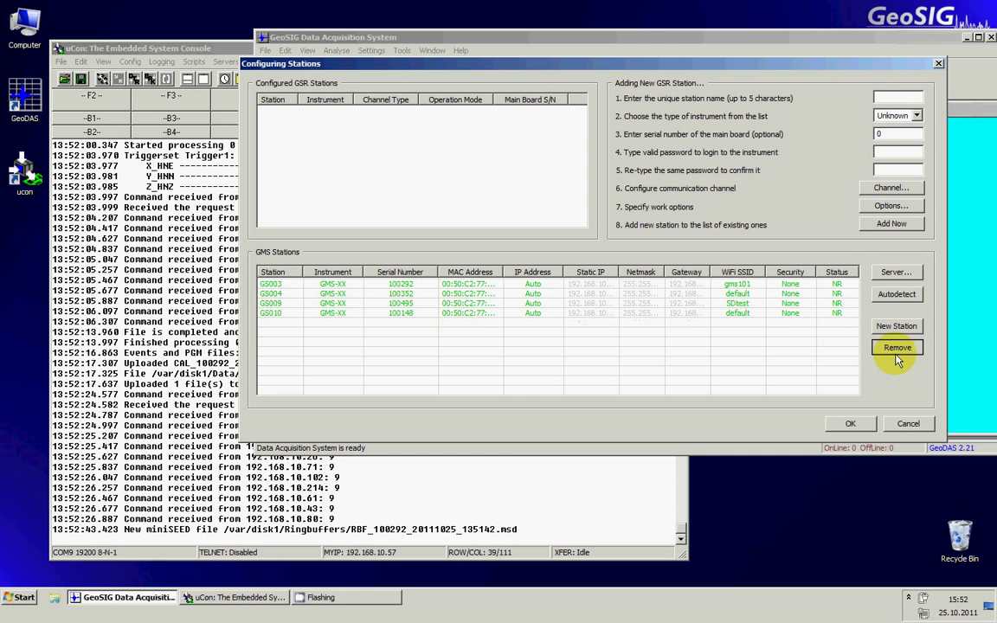
left_click(896, 356)
left_click(897, 356)
left_click(896, 356)
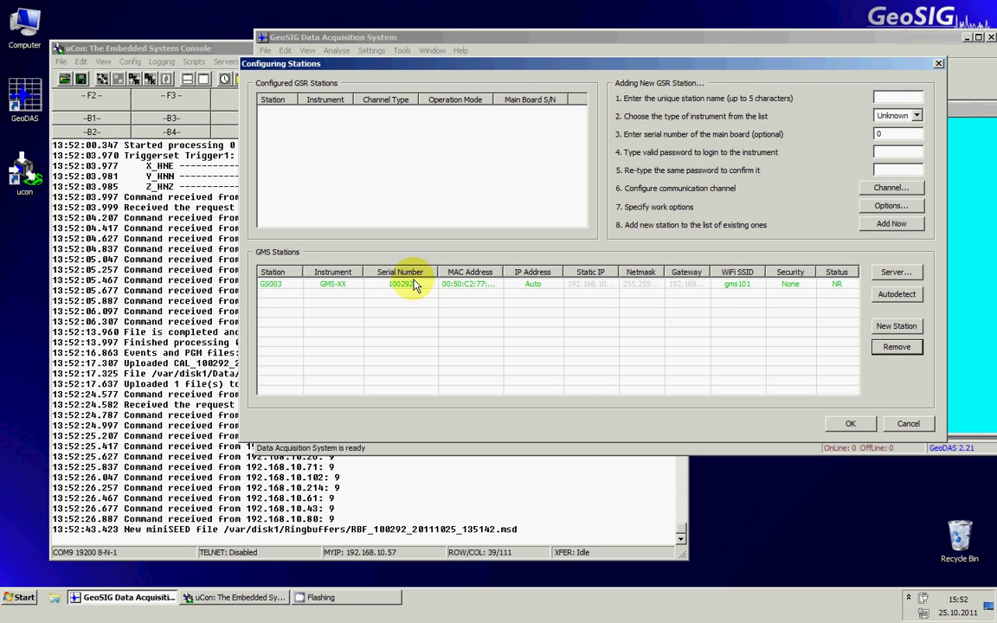
- Rename the GMS station GS003 to CH292
double_click(289, 286)
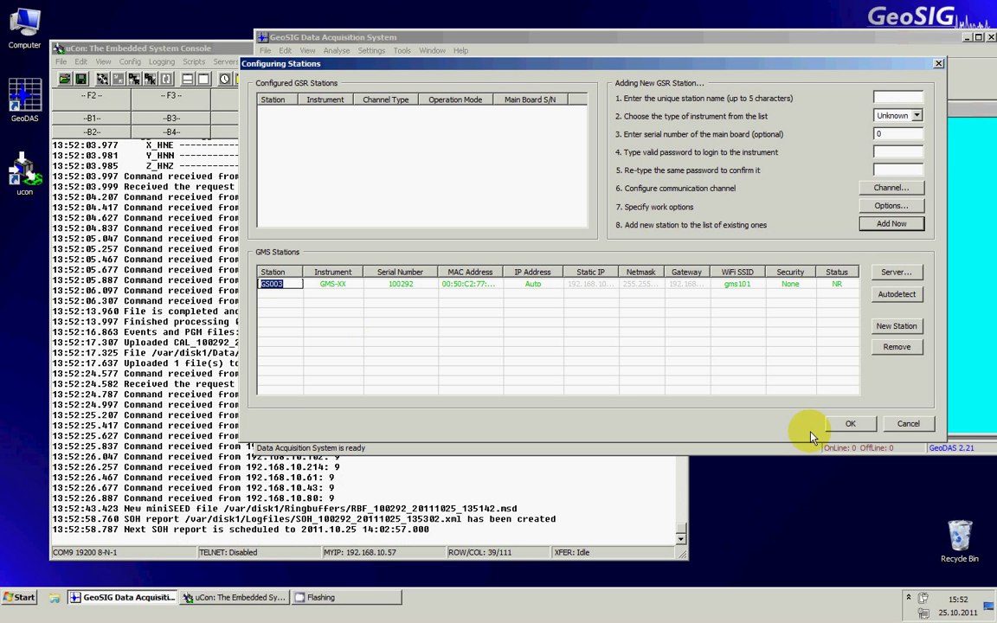
type("CH292")
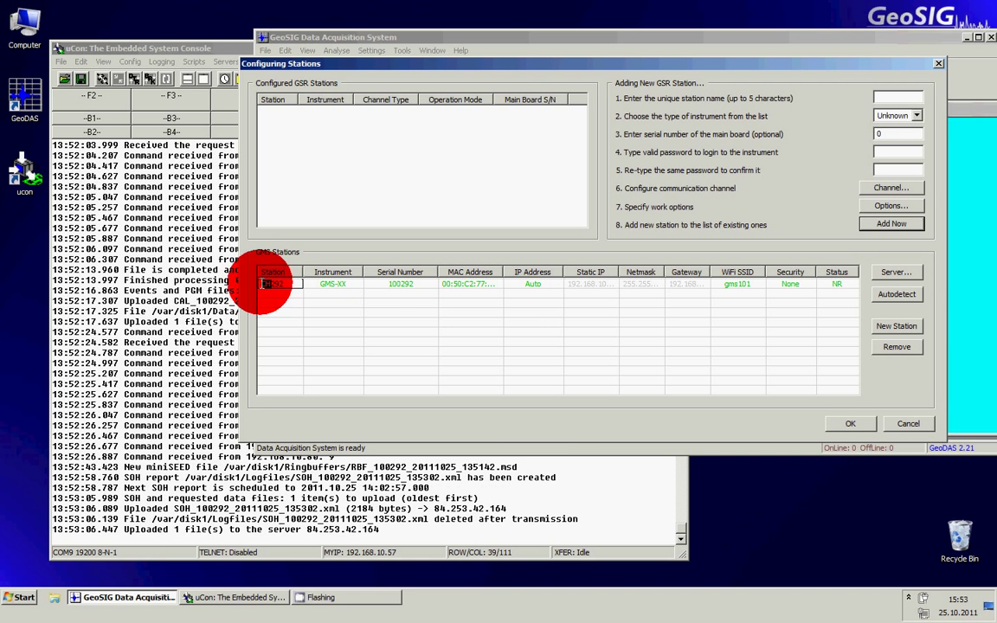
left_click_drag(262, 284, 273, 286)
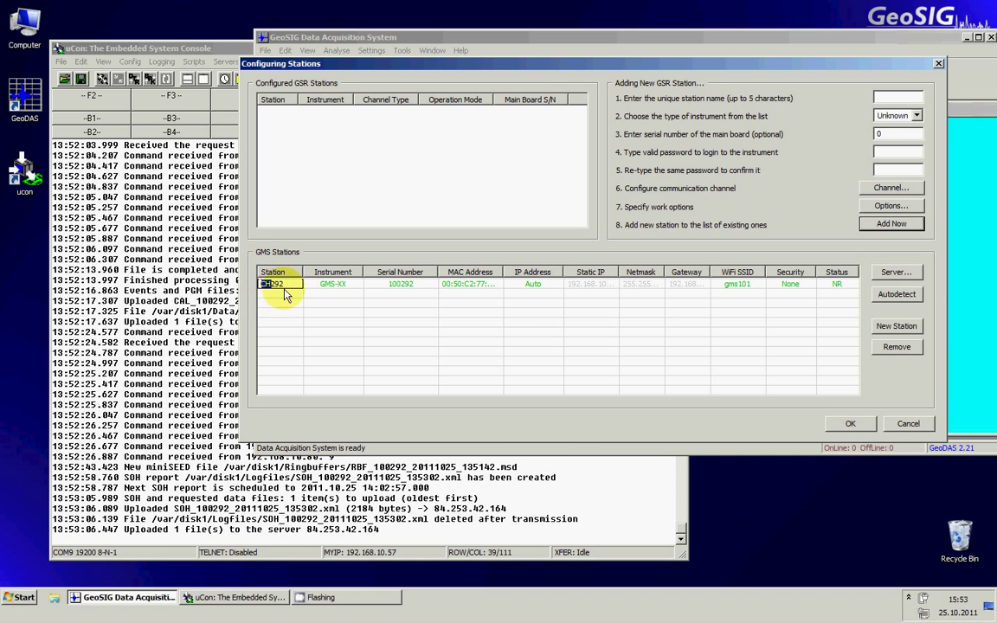
left_click(351, 286)
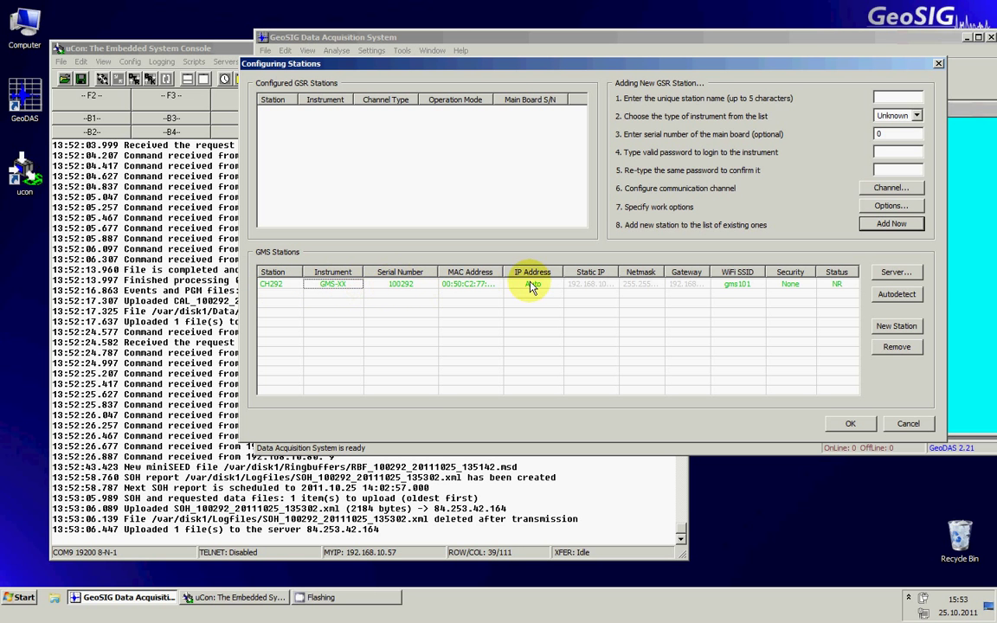
- Keep CH292's IP Address mode set to Auto
left_click(546, 291)
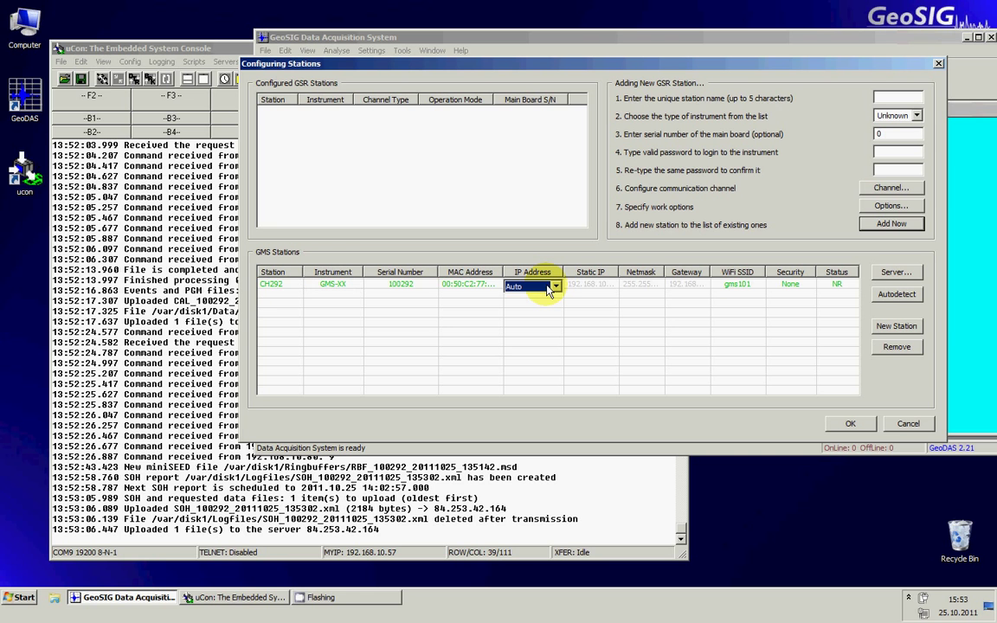
left_click(548, 292)
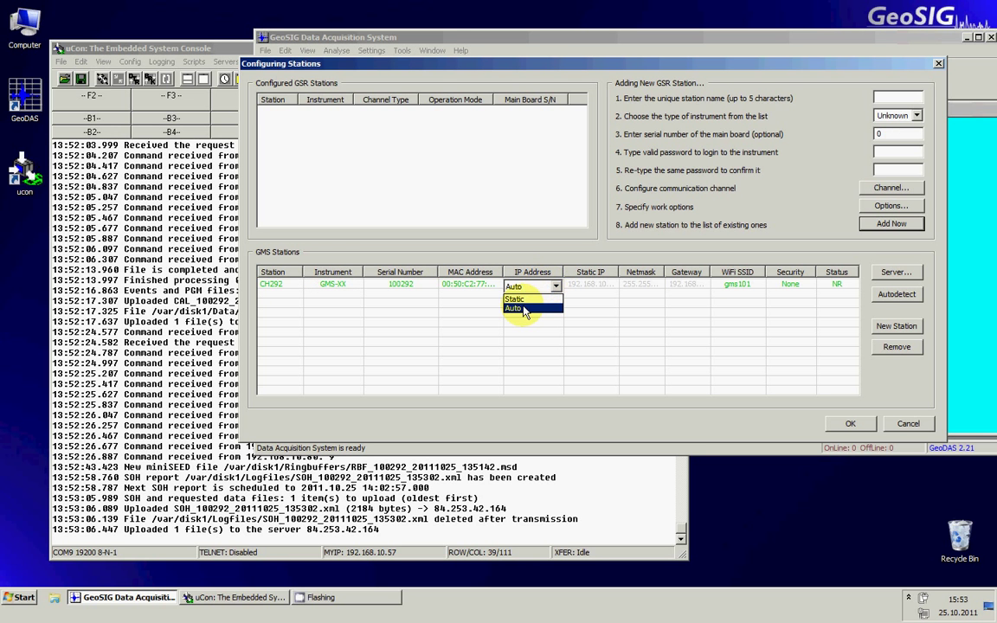
left_click(525, 309)
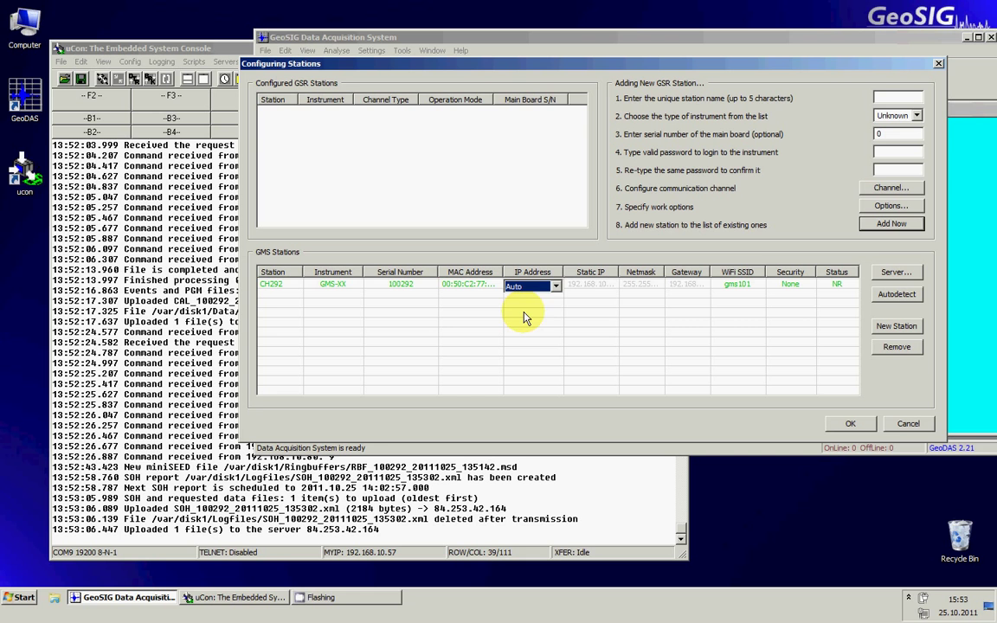
left_click(746, 291)
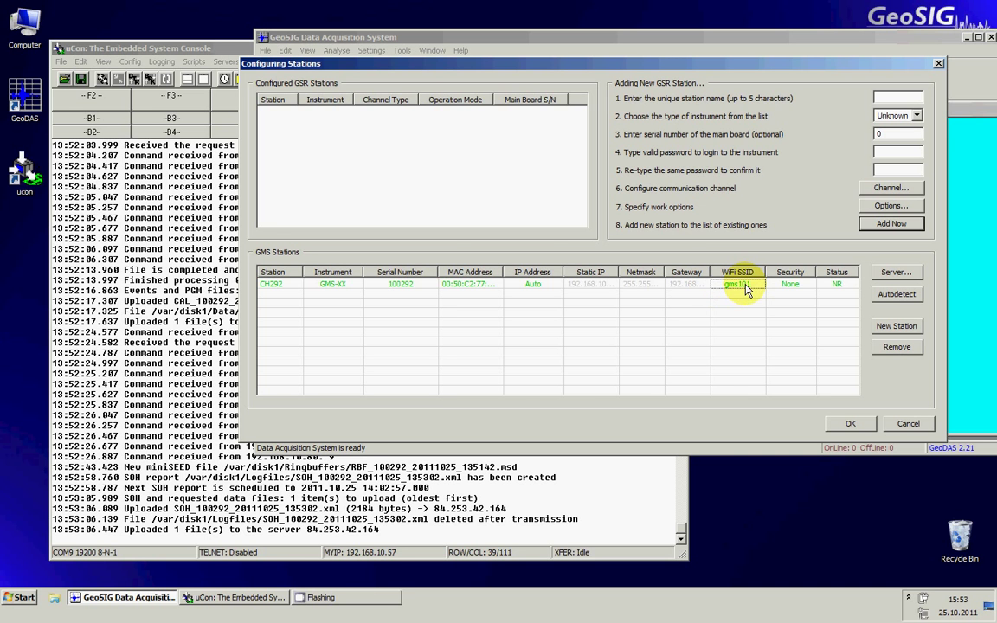
double_click(746, 291)
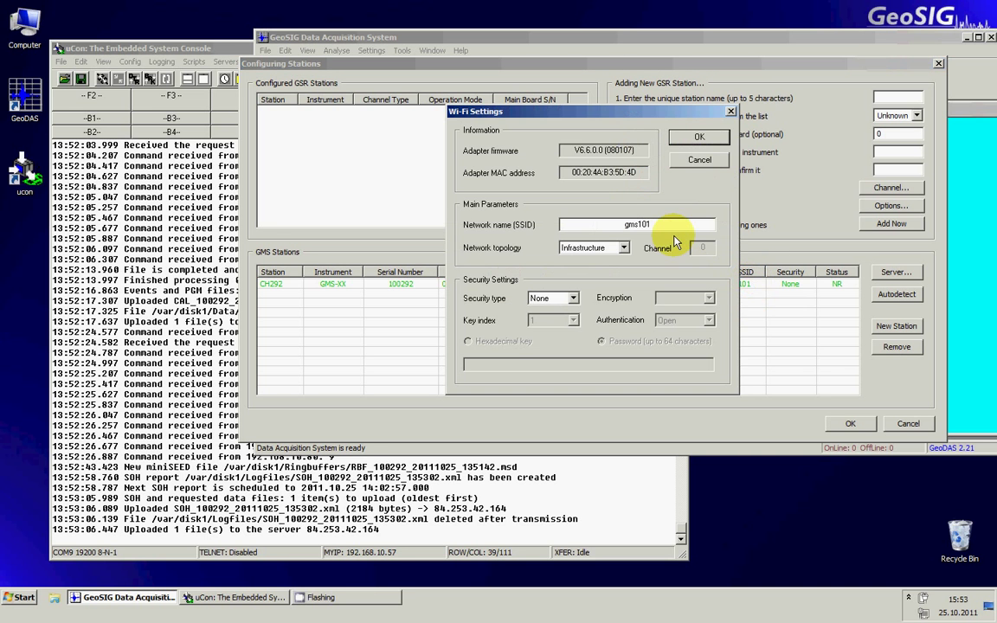
double_click(623, 225)
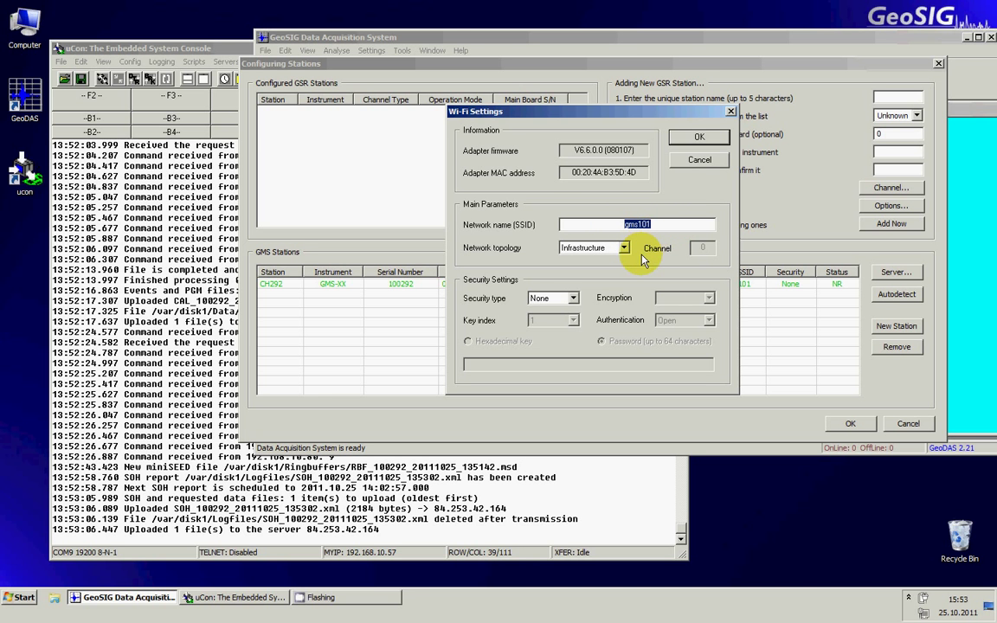
left_click(700, 162)
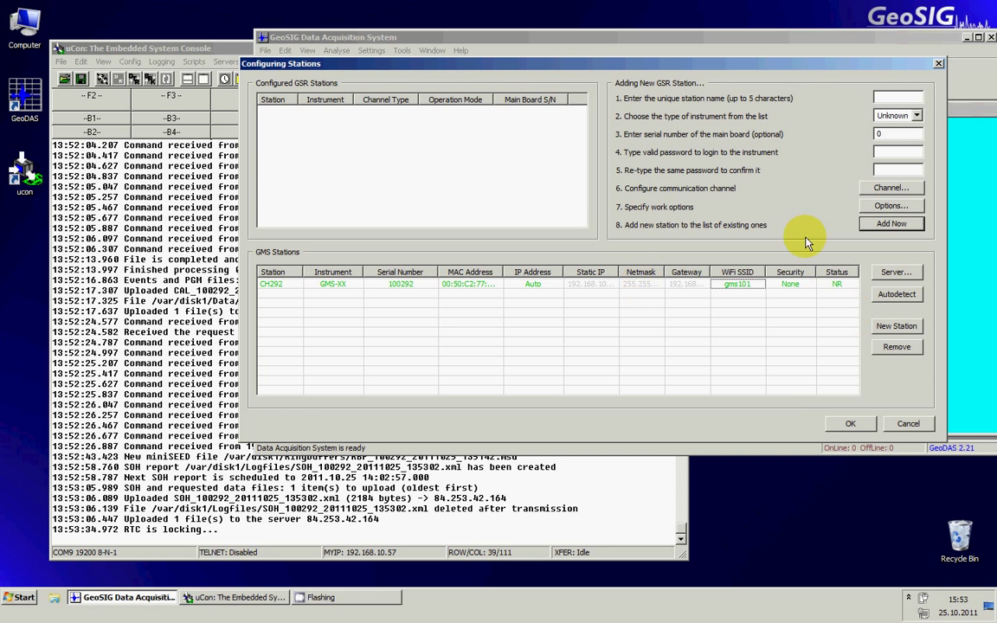
- Confirm the station configuration with OK and select CH292 in Stations: General Information
left_click(848, 425)
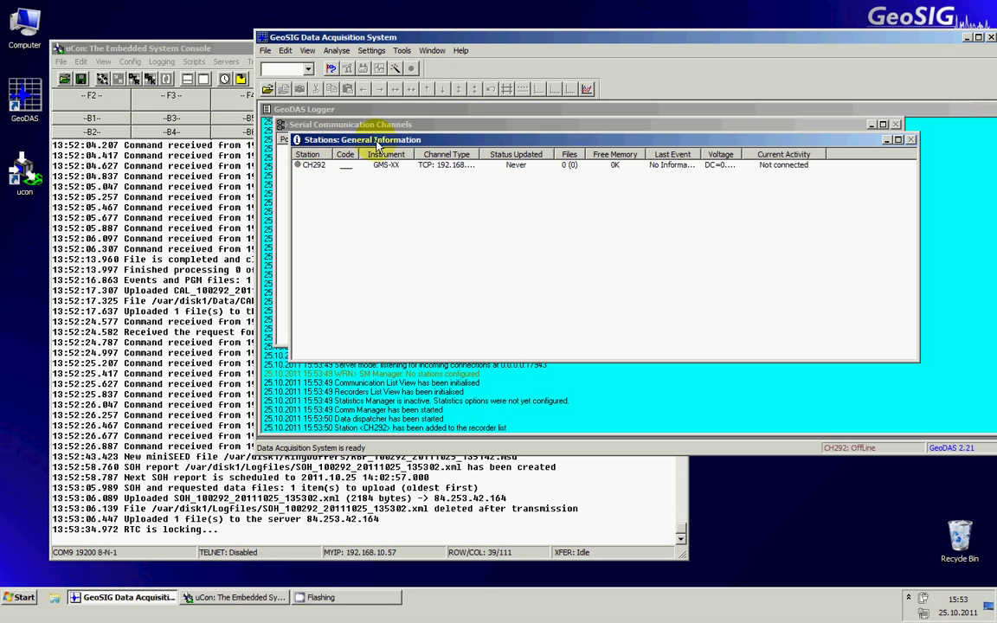
left_click(313, 165)
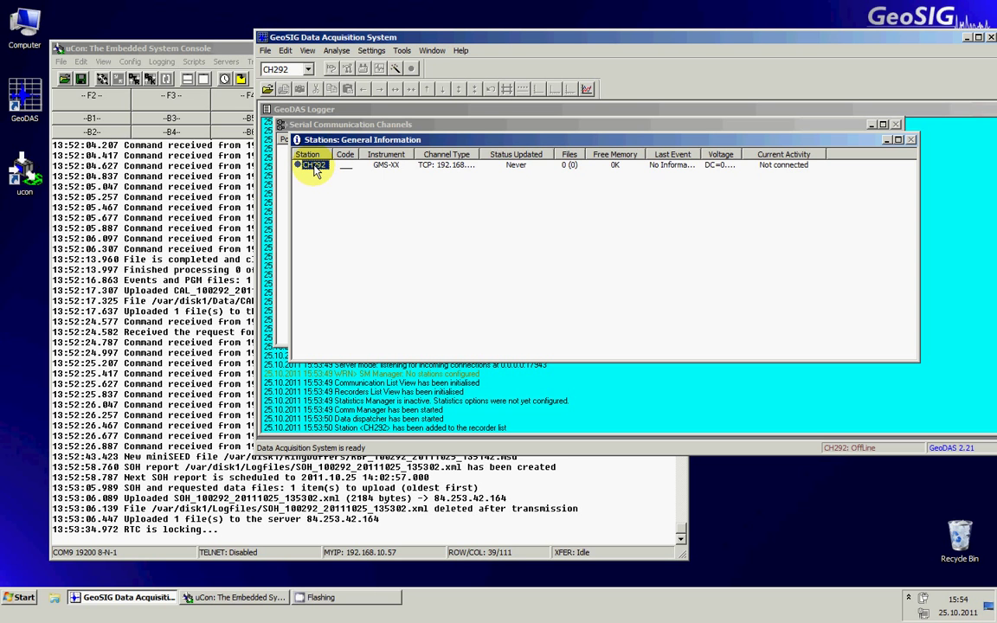
- Open the Instrument Setup terminal for station CH292 from its context menu
right_click(315, 170)
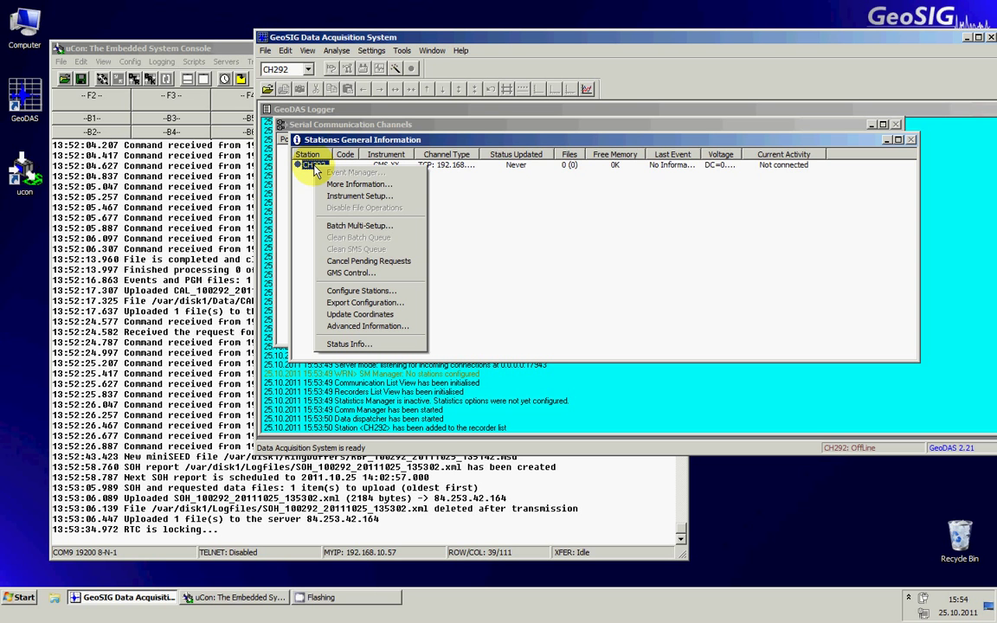
left_click(355, 199)
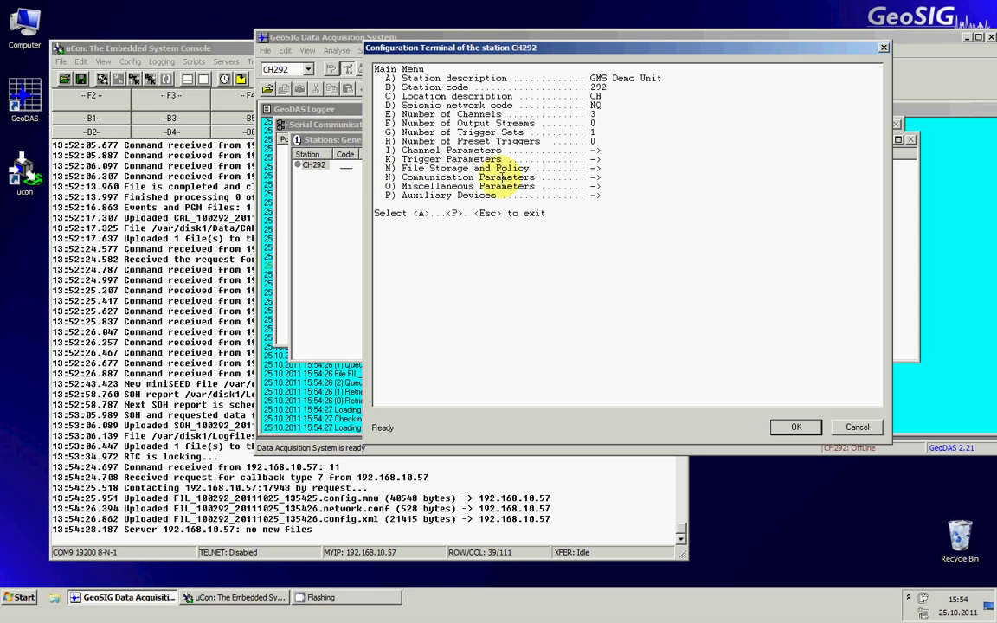
- Go to Communication > Server Parameters and enter server IP address 192.168.10.57 for CH292
key("n")
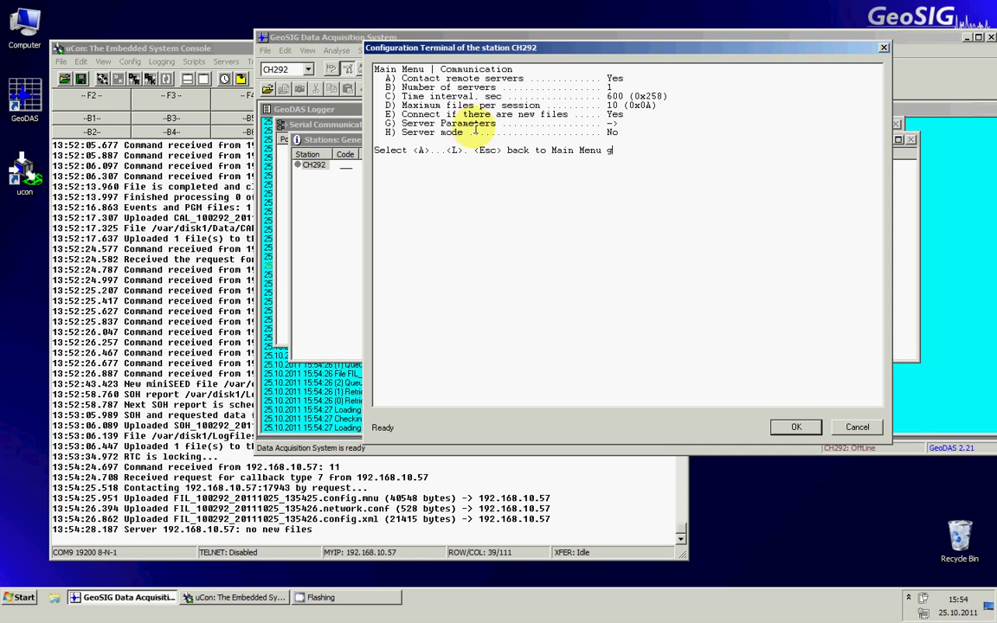
key("g")
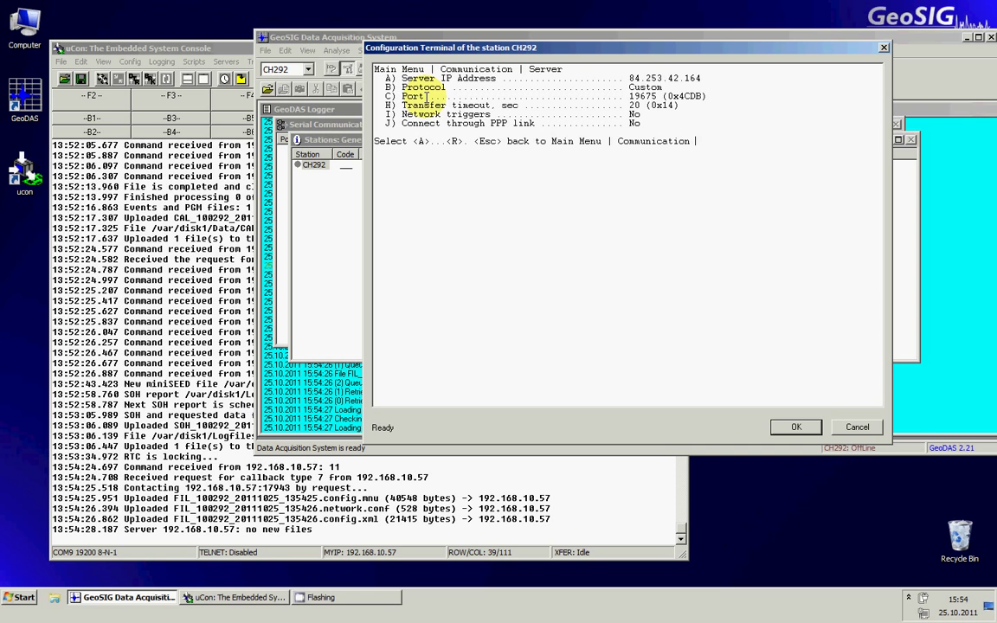
type("a")
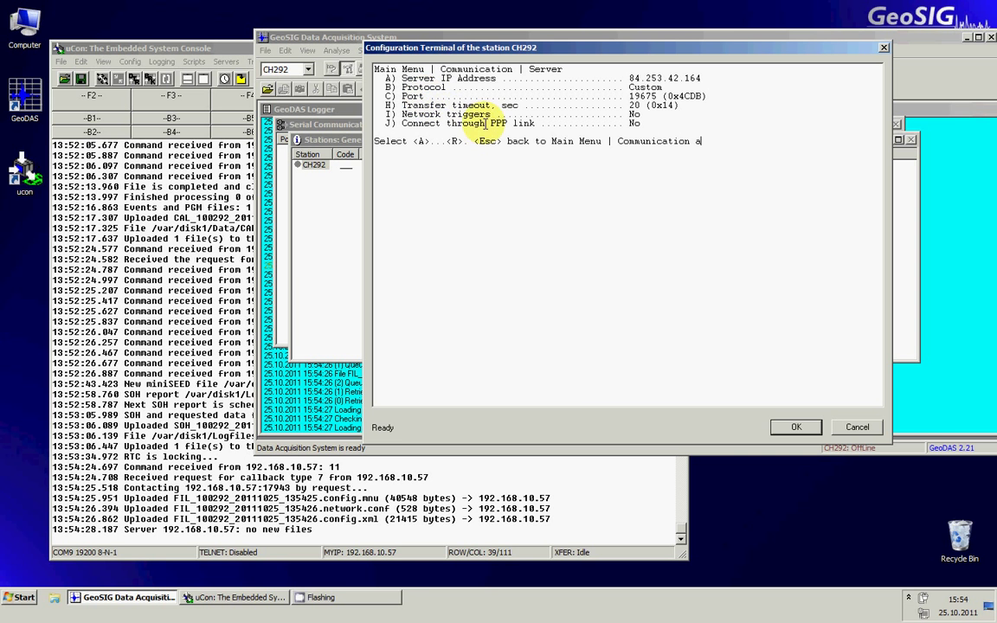
type("192.1")
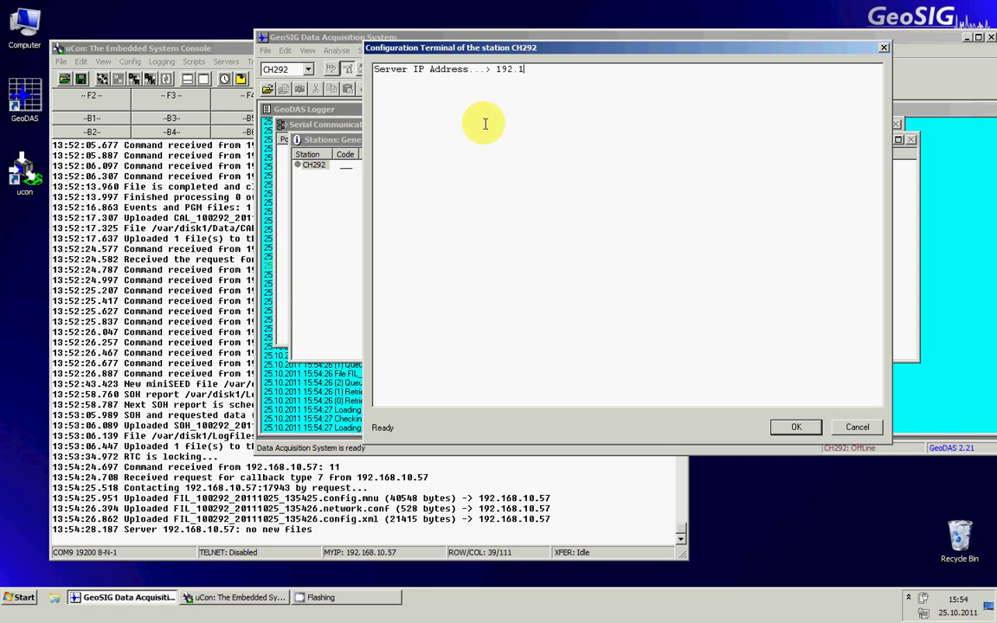
type("68.10.57")
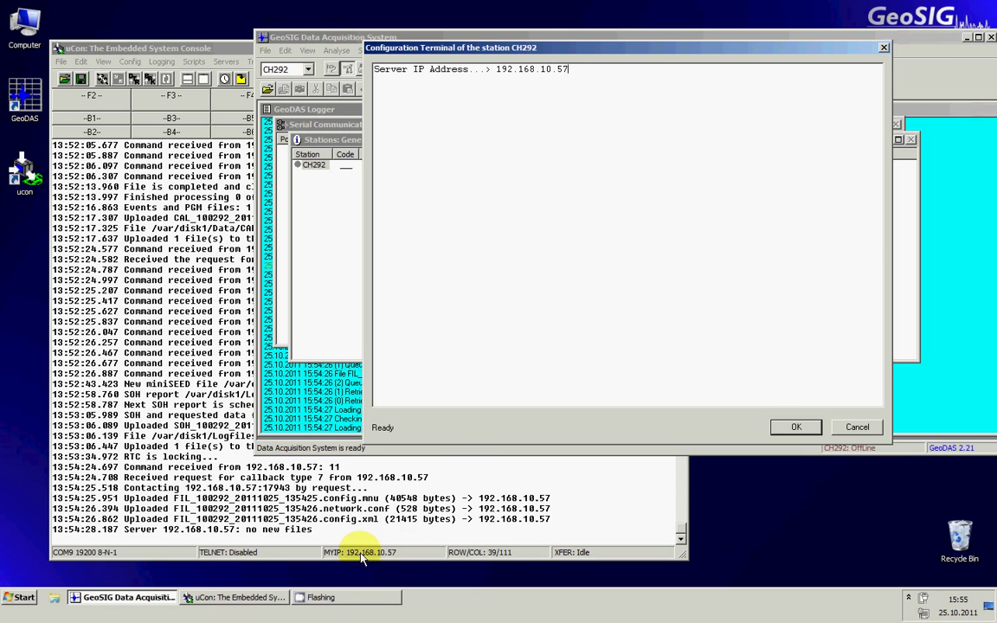
- Confirm the 192.168.10.57 server IP, widen the Channel Type column, and check the uCon console
left_click(791, 425)
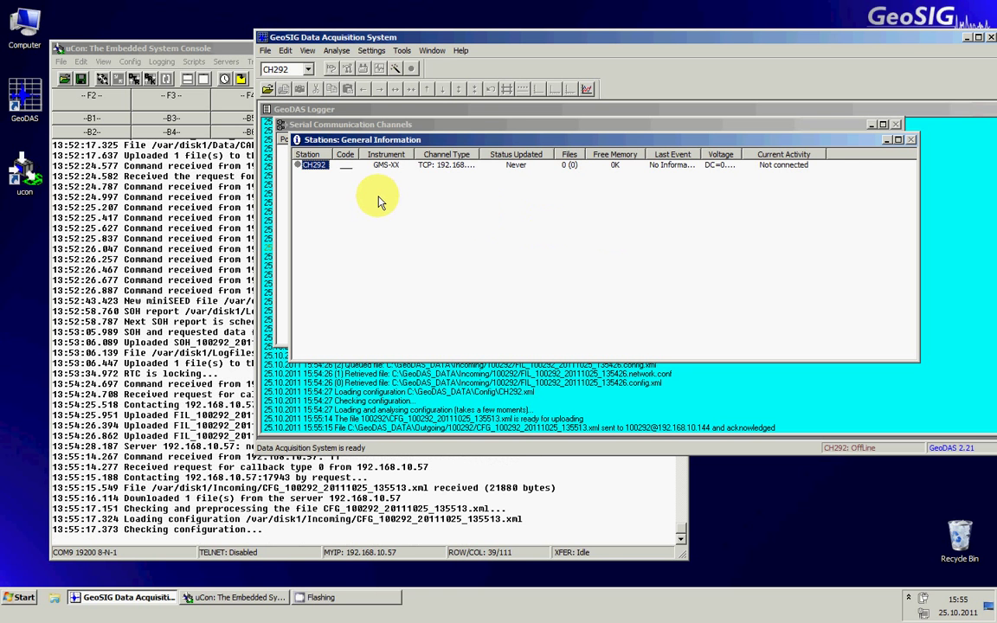
left_click_drag(483, 156, 505, 169)
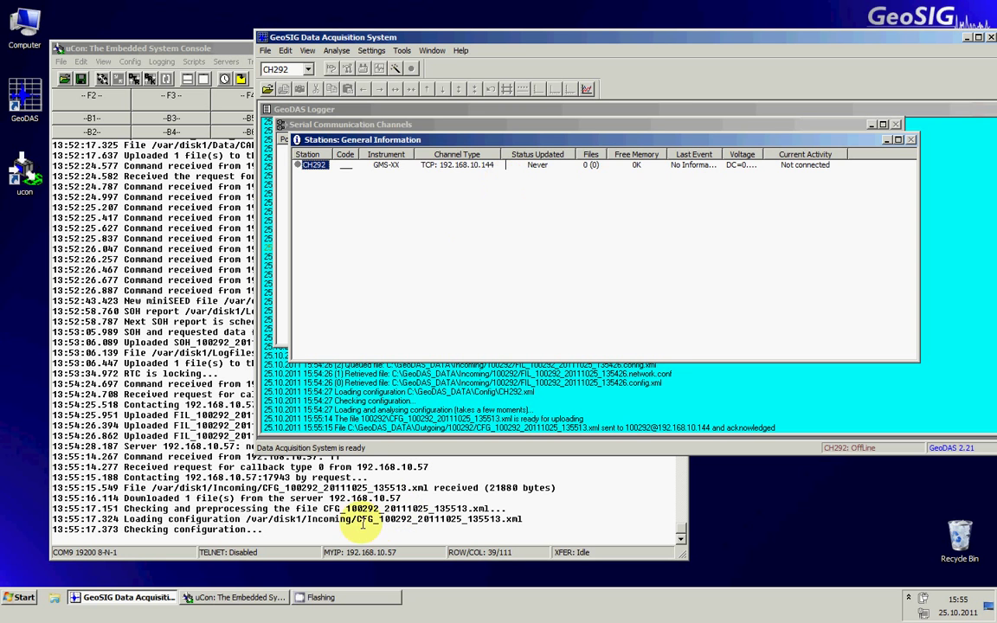
left_click(302, 528)
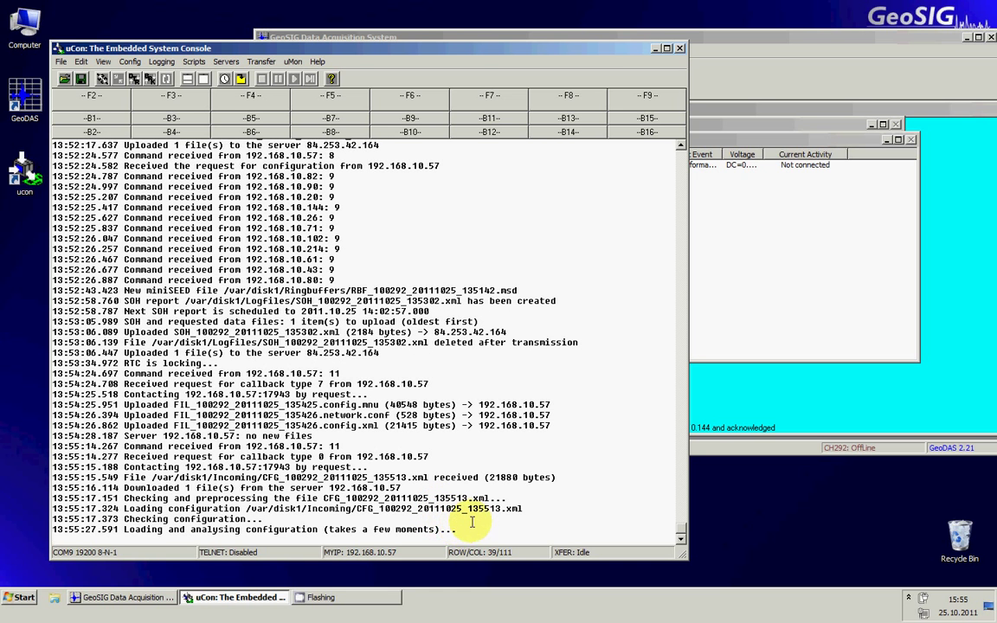
left_click(702, 284)
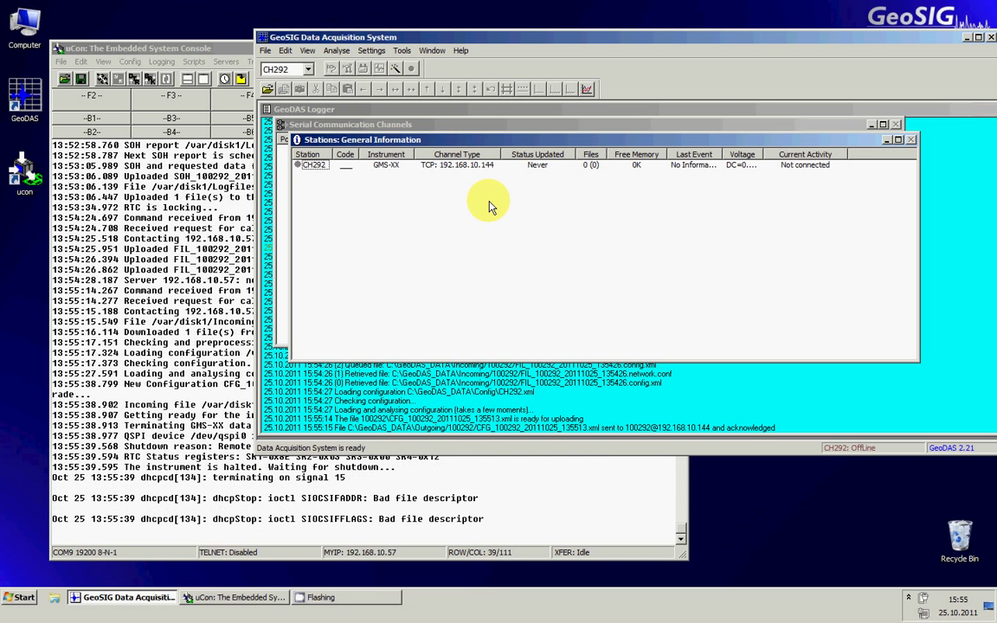
- Open the Station Server Parameters through Settings > Configure Stations
left_click(374, 52)
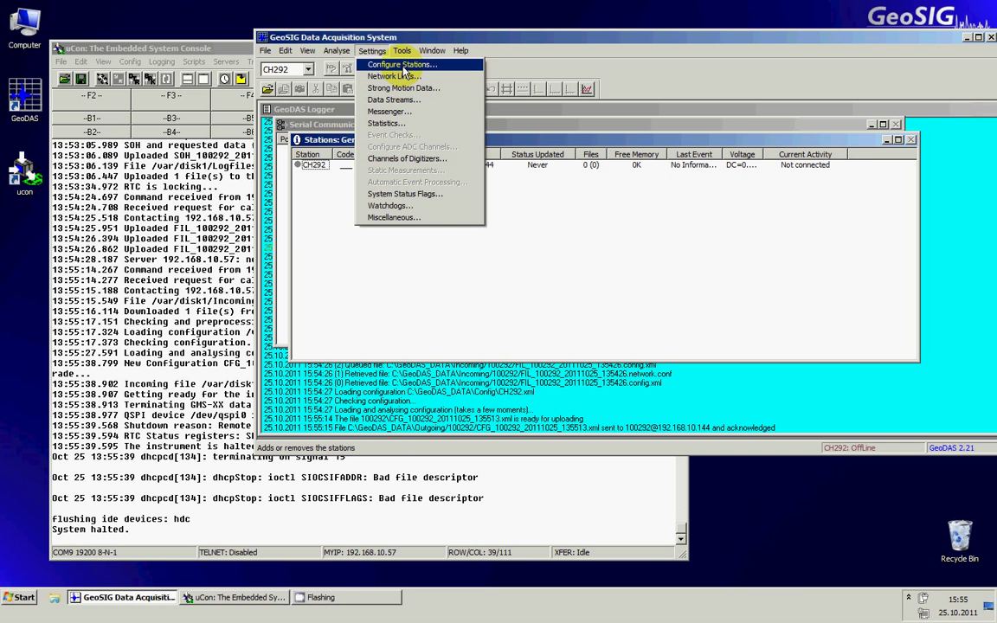
left_click(404, 66)
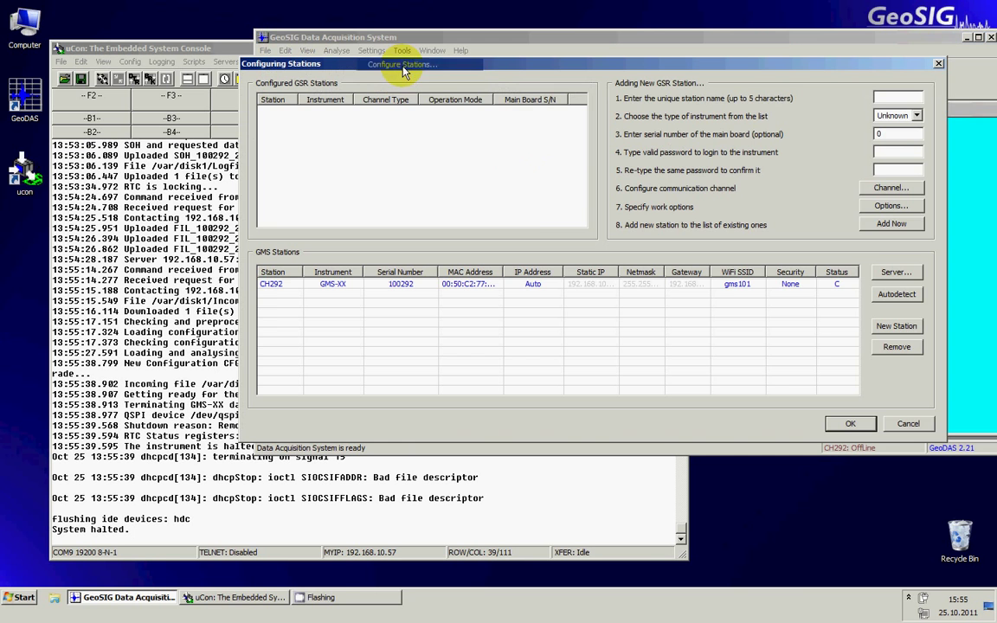
left_click(891, 274)
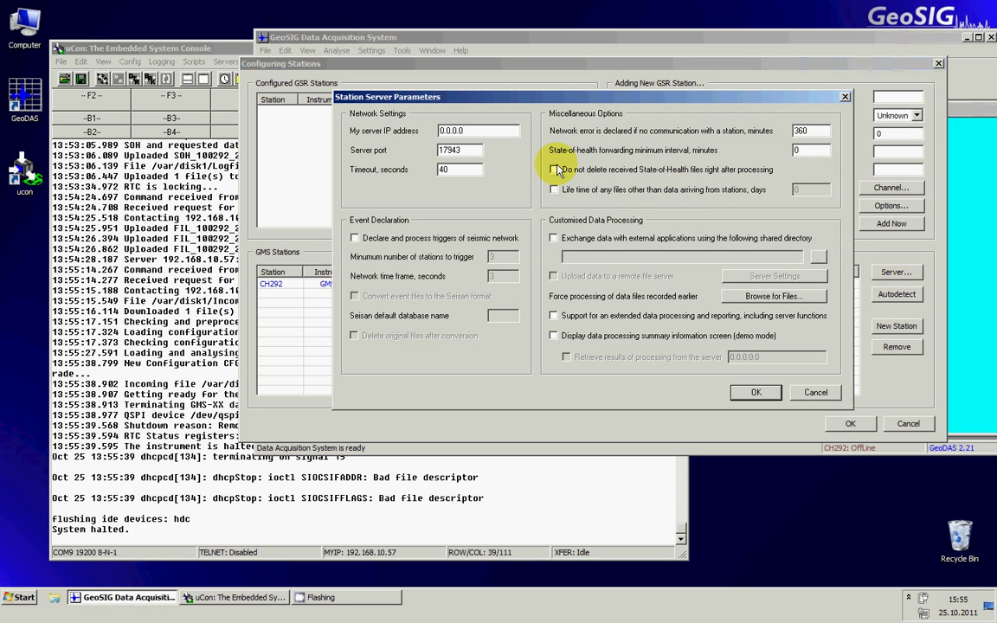
- Replace server port 17943 with 19675 and confirm the server parameters
double_click(456, 130)
left_click(494, 134)
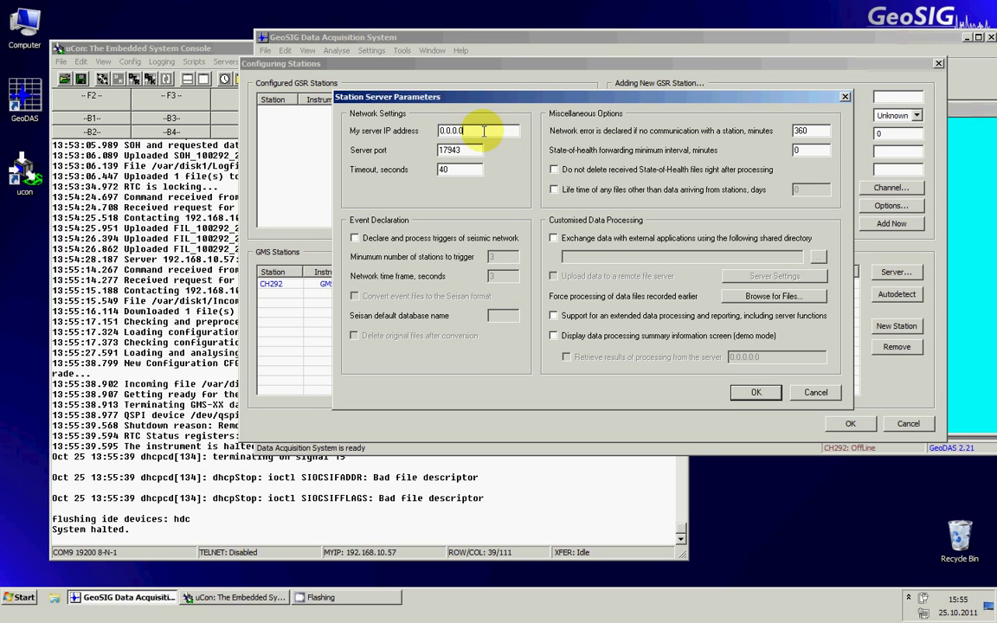
double_click(451, 129)
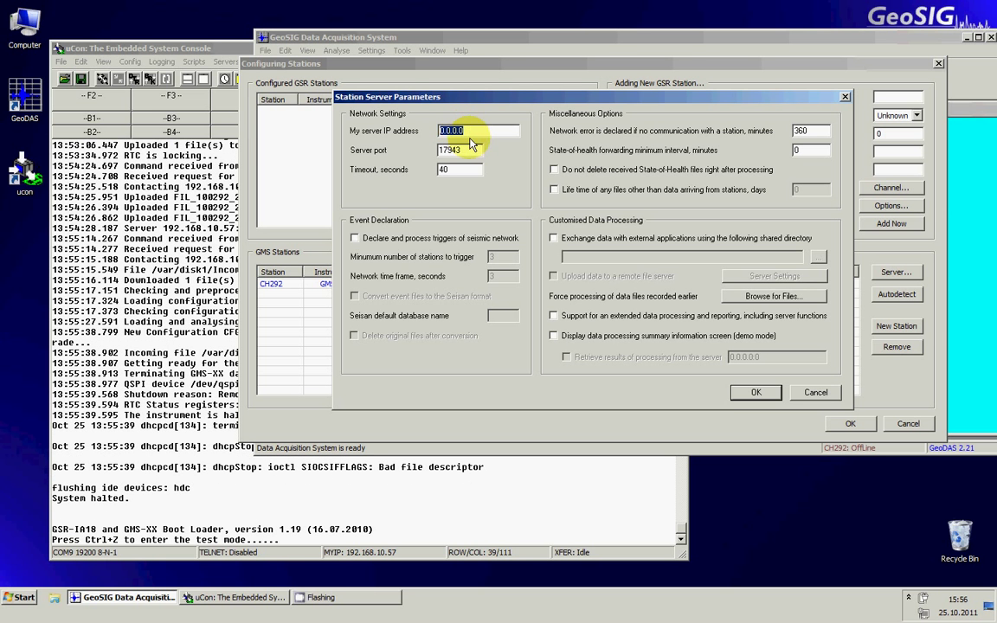
double_click(468, 149)
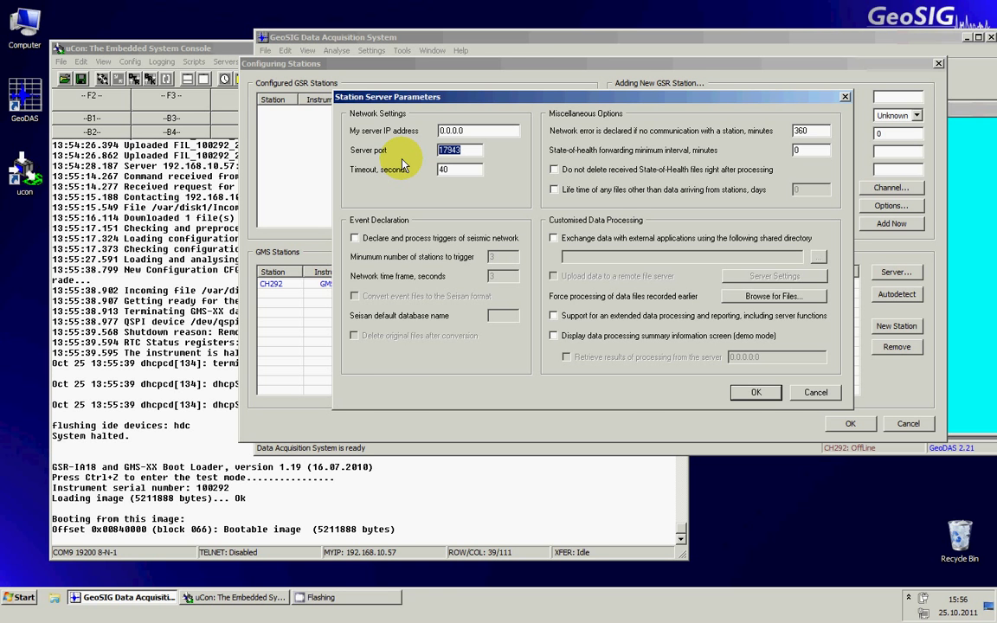
type("19675")
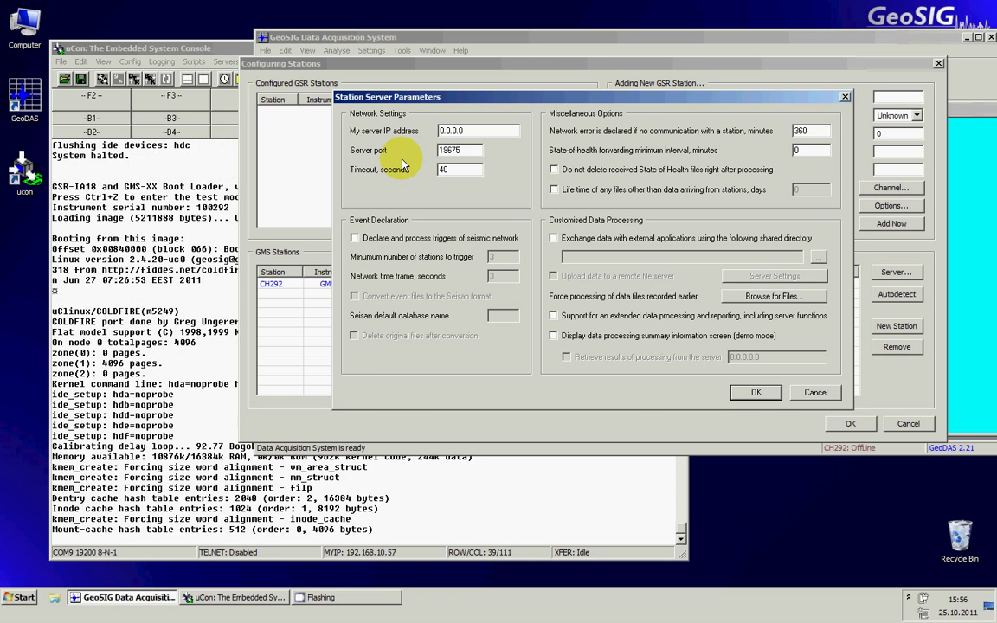
left_click(754, 393)
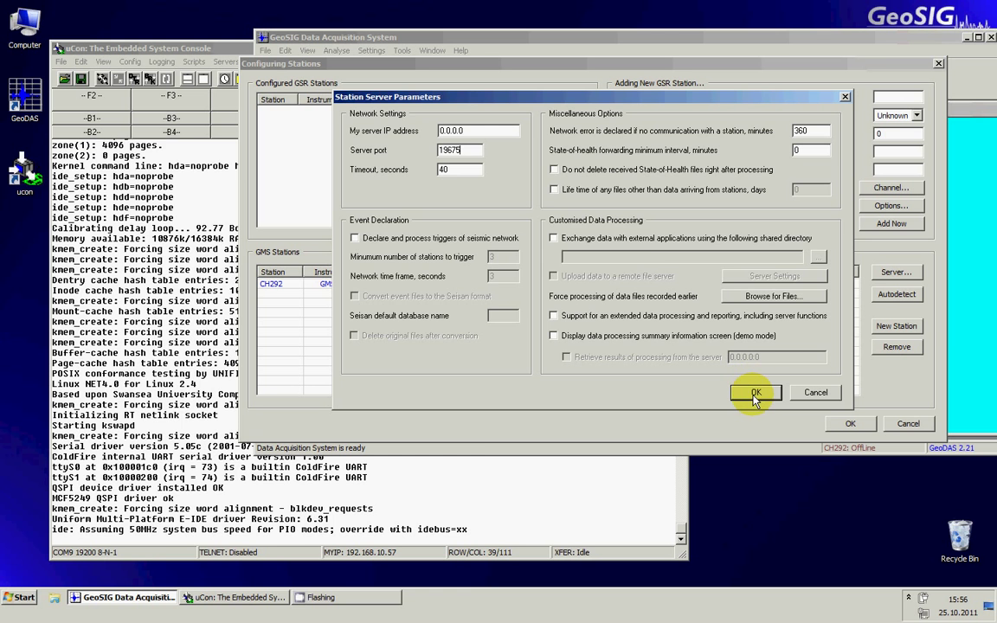
- Accept the new station configuration, then save and restart GeoDAS to listen on port 19675
left_click(755, 394)
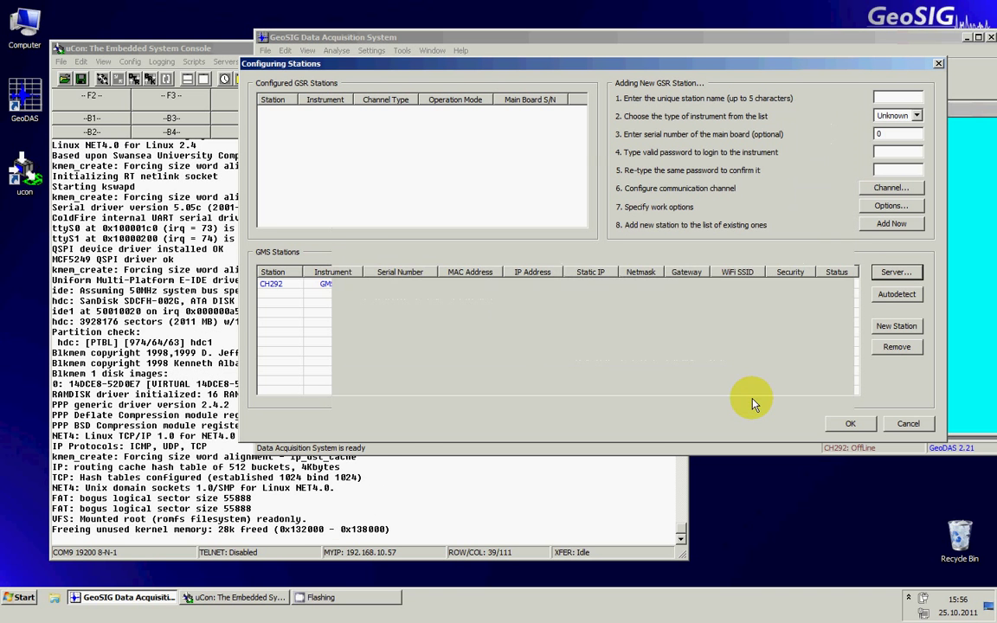
left_click(849, 430)
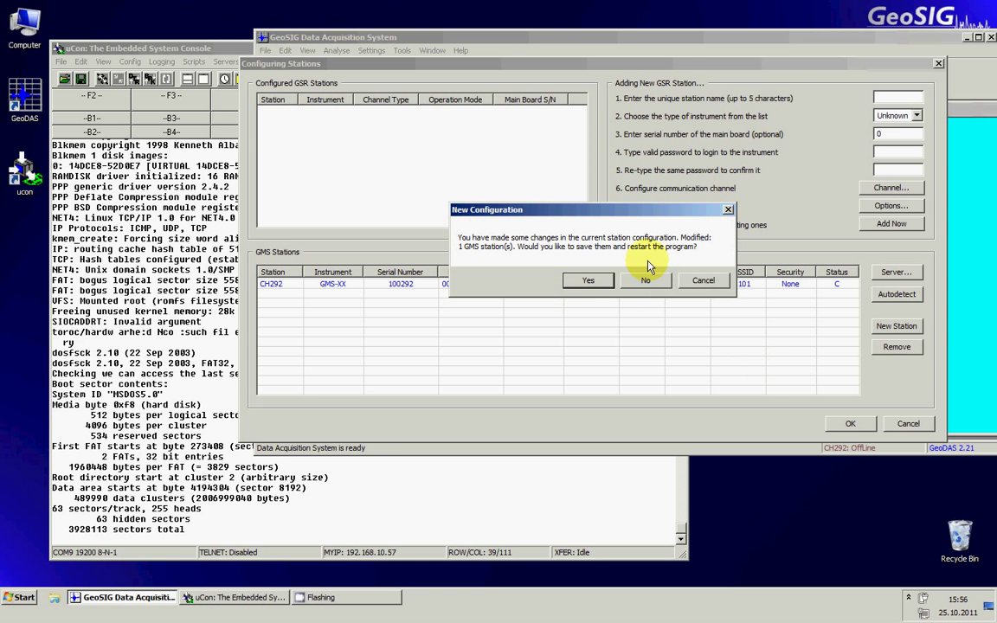
left_click(600, 282)
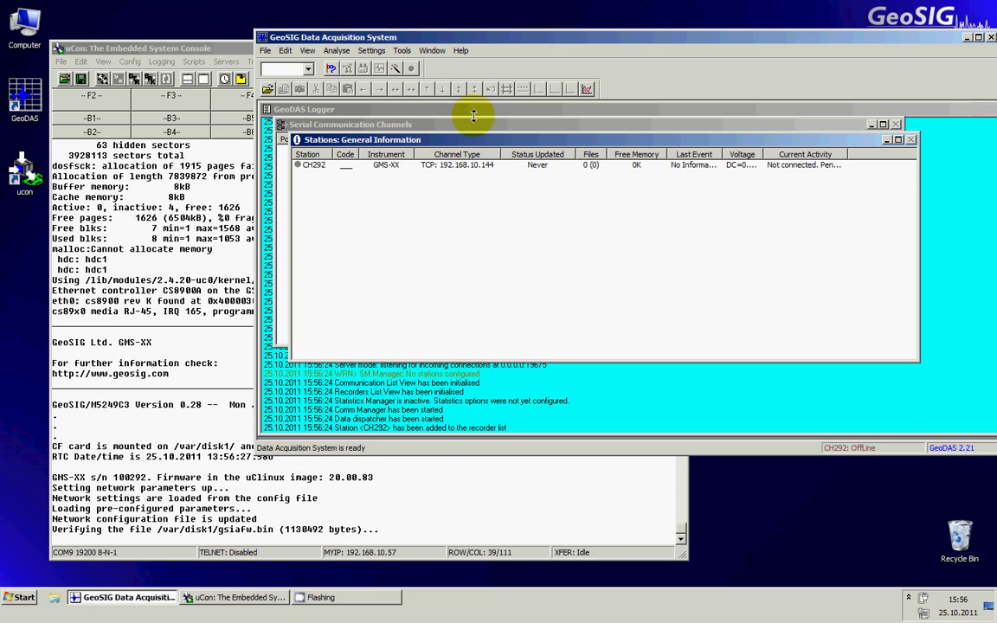
- Tile the GeoDAS windows and activate the Serial Communication Channels and GeoDAS Logger windows
left_click(432, 50)
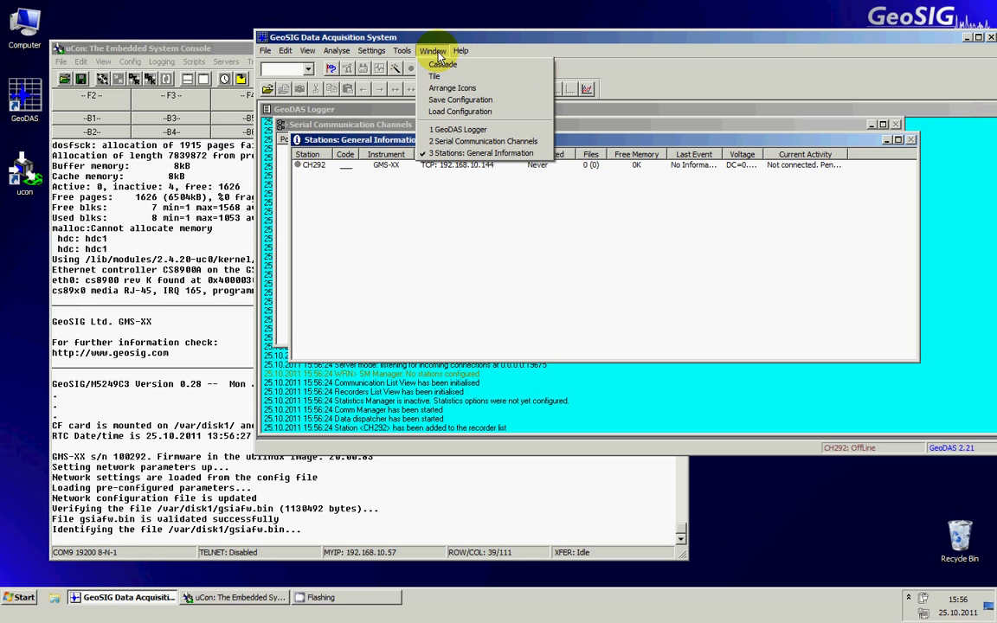
left_click(438, 77)
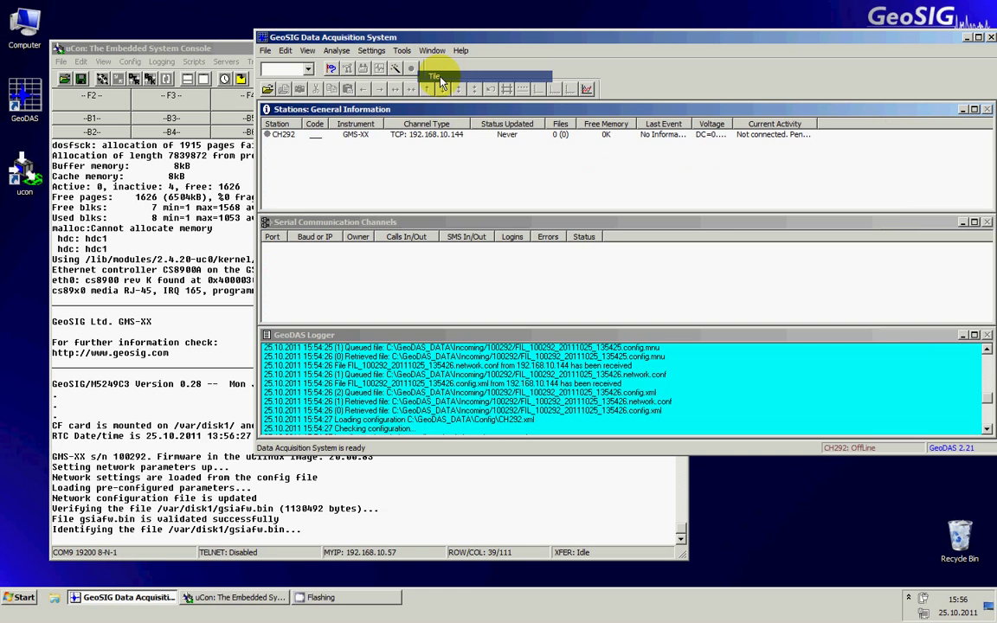
left_click(398, 277)
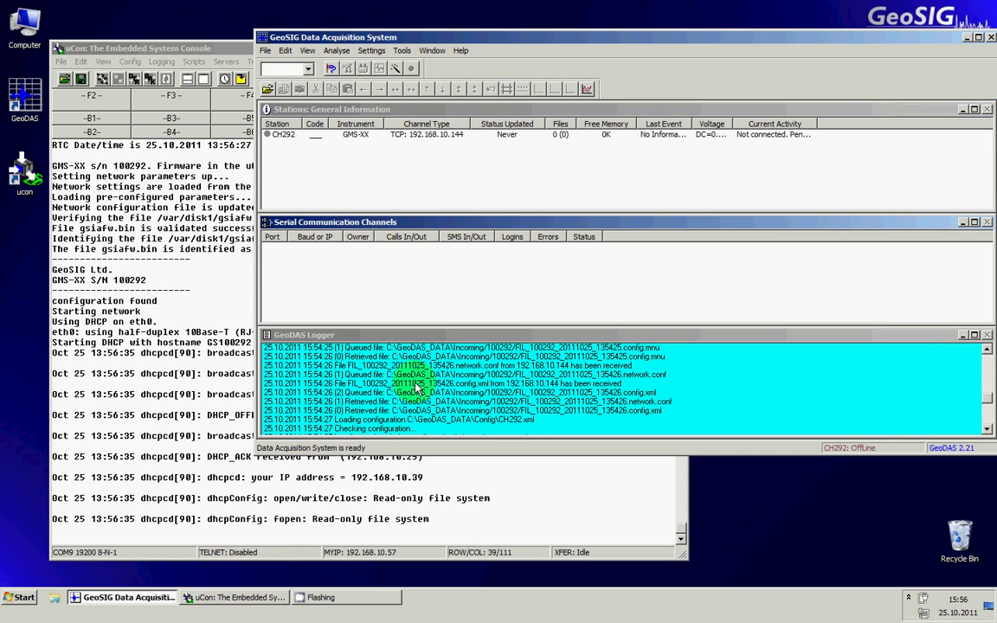
left_click(373, 347)
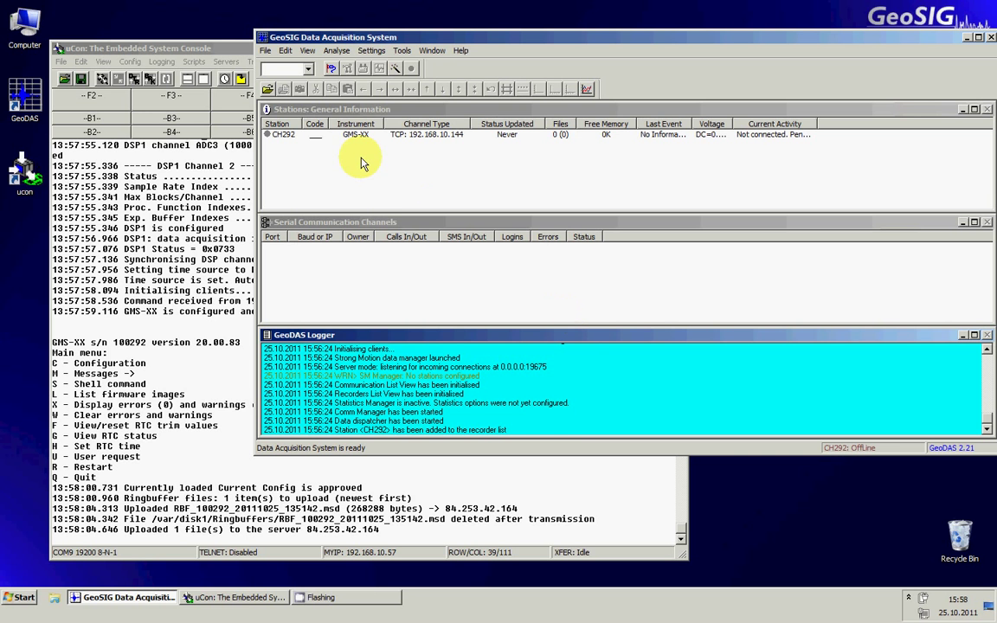
- Show CH292's More Information status dialog and refresh it with Update
left_click(283, 137)
right_click(284, 137)
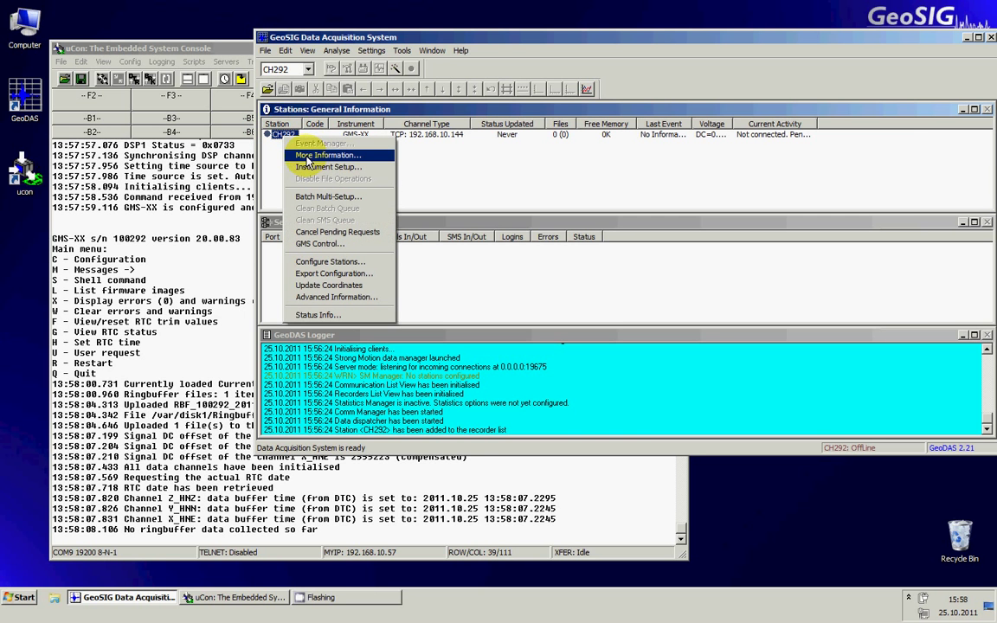
left_click(308, 156)
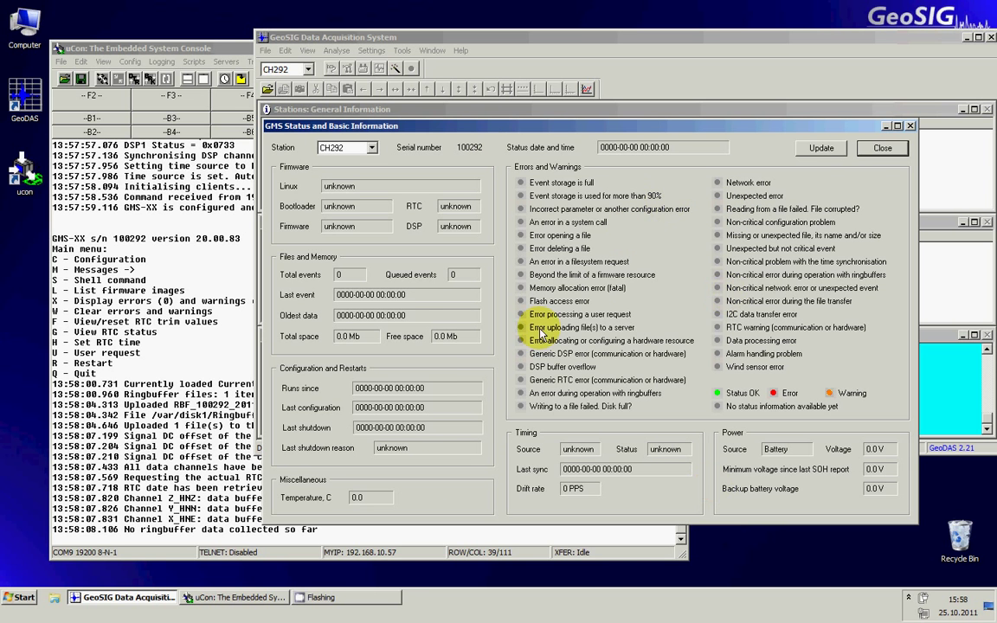
left_click(816, 151)
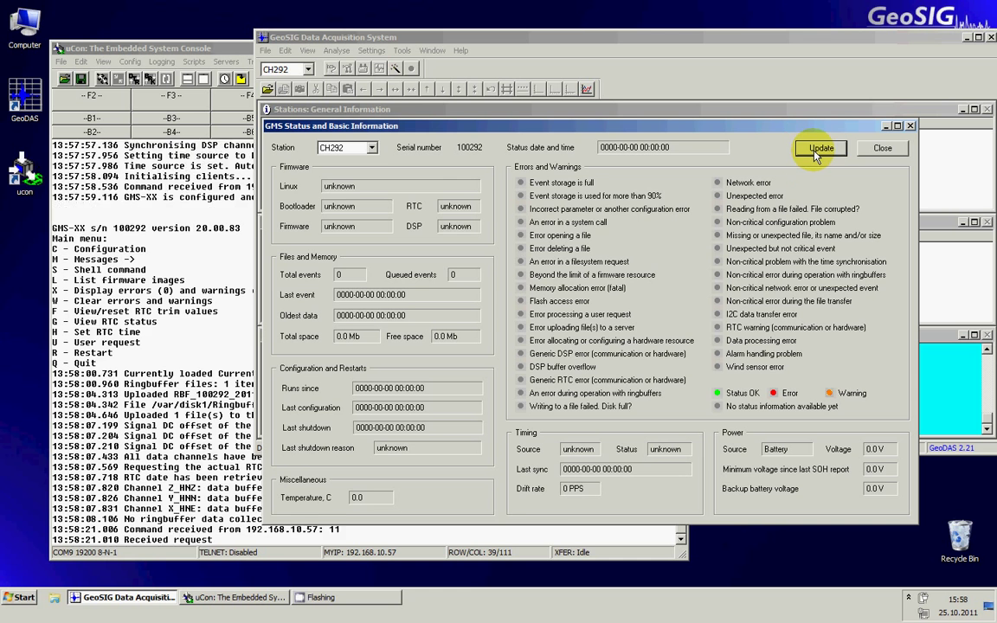